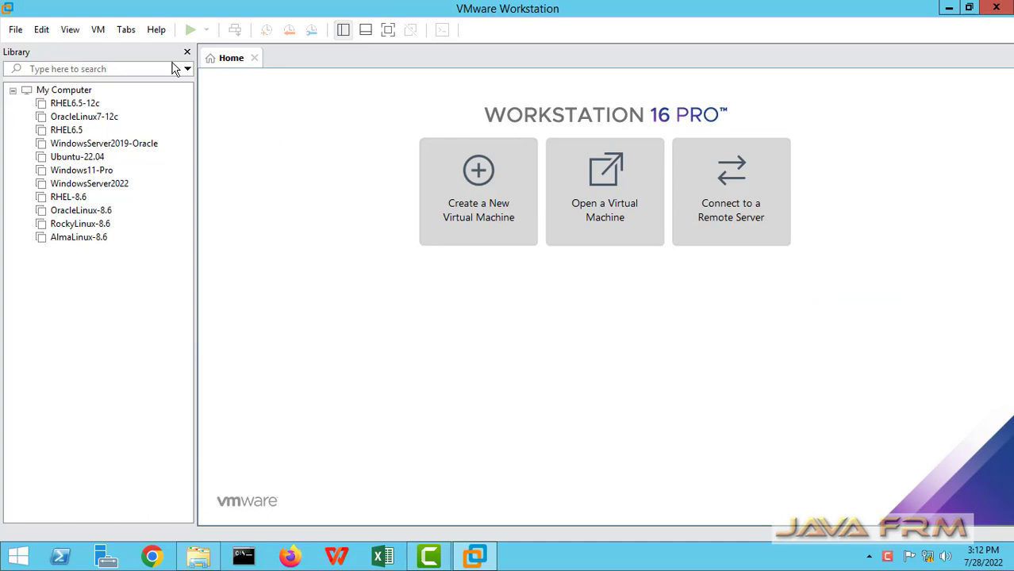
Look up the VMware Workstation version number in the About information
left_click(157, 30)
left_click(231, 176)
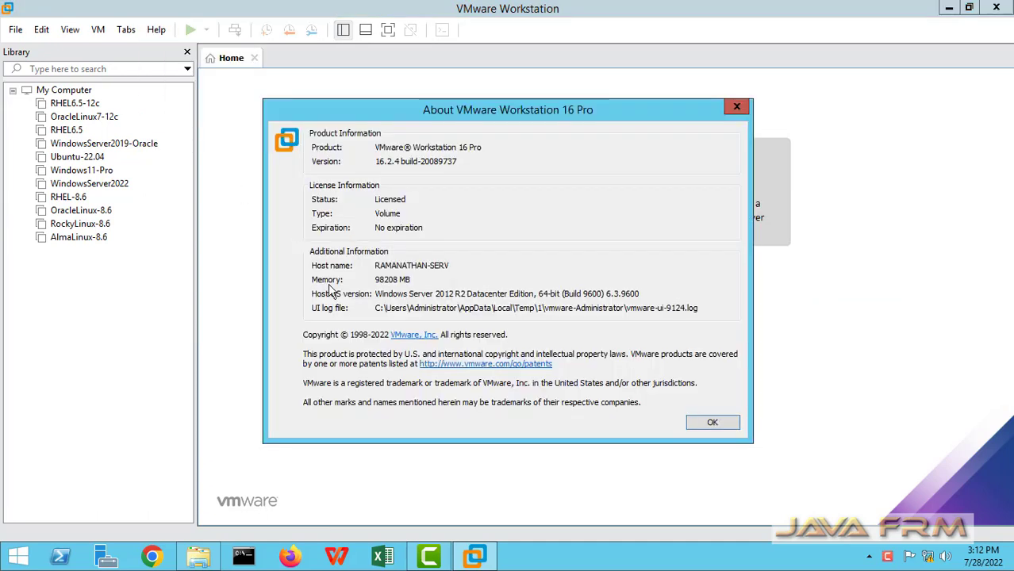
left_click_drag(376, 161, 439, 161)
left_click(736, 109)
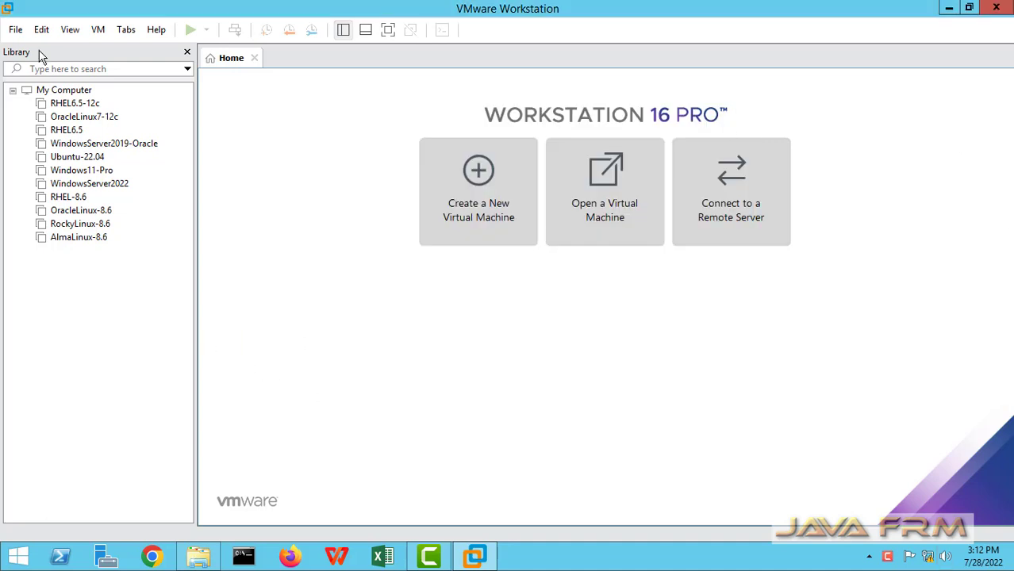
Start a Typical new virtual machine with Linux CentOS 8 64-bit as the guest OS
left_click(11, 30)
left_click(9, 31)
left_click(8, 32)
left_click(36, 49)
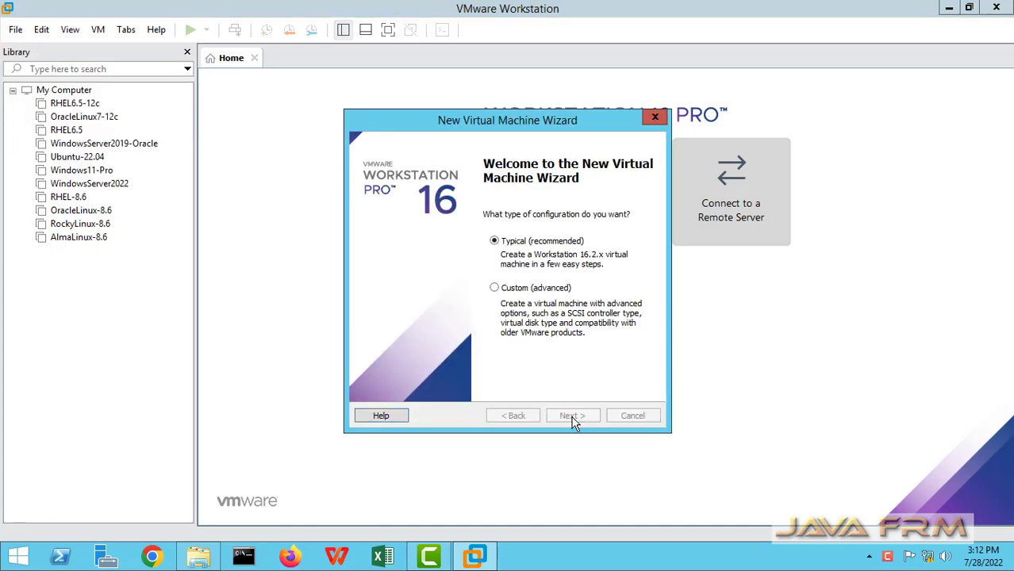
left_click(573, 419)
left_click(573, 418)
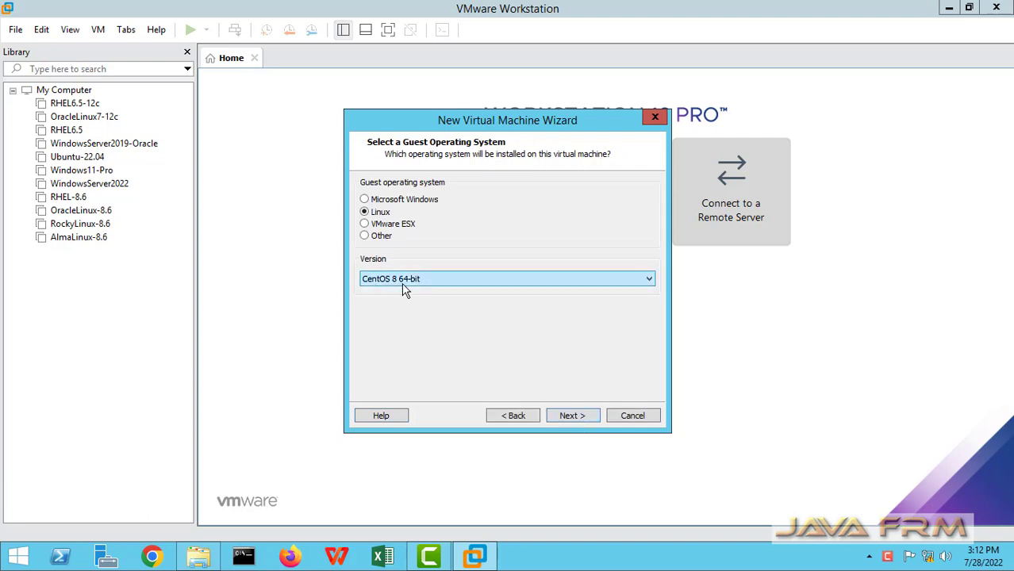
left_click(580, 417)
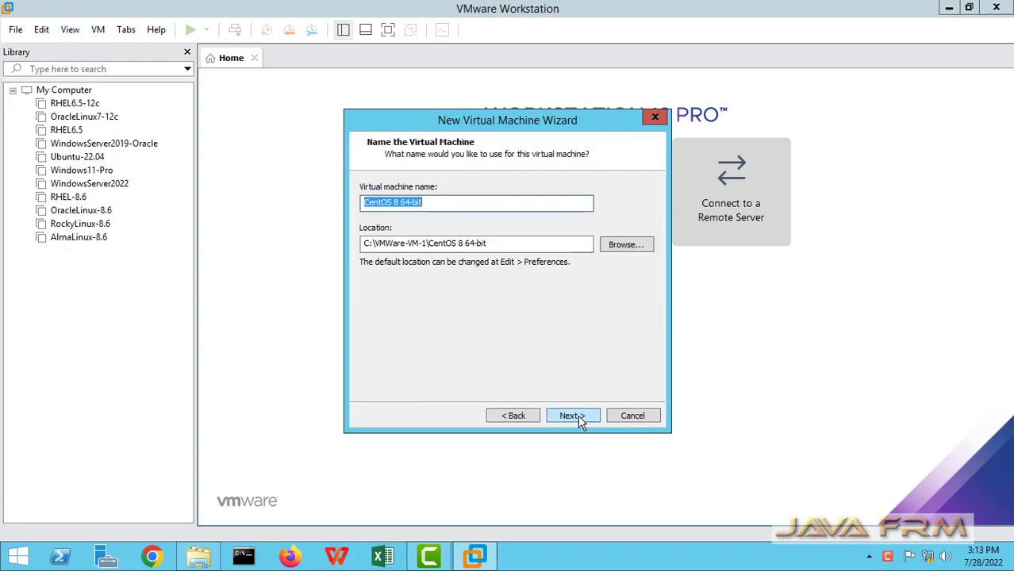
Name the VM CentOS-Stream-8.6 and give it a 40 GB disk stored as a single file
left_click(449, 202)
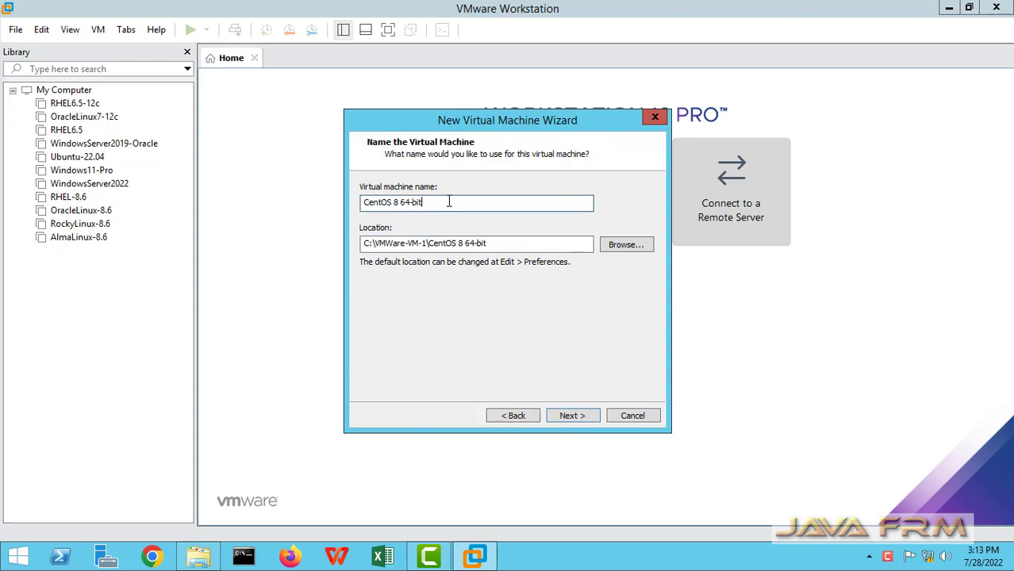
key("BackSpace")
key("BackSpace")
key("BackSpace")
key("BackSpace")
key("BackSpace")
key("BackSpace")
key("BackSpace")
type("-Stream-8.6")
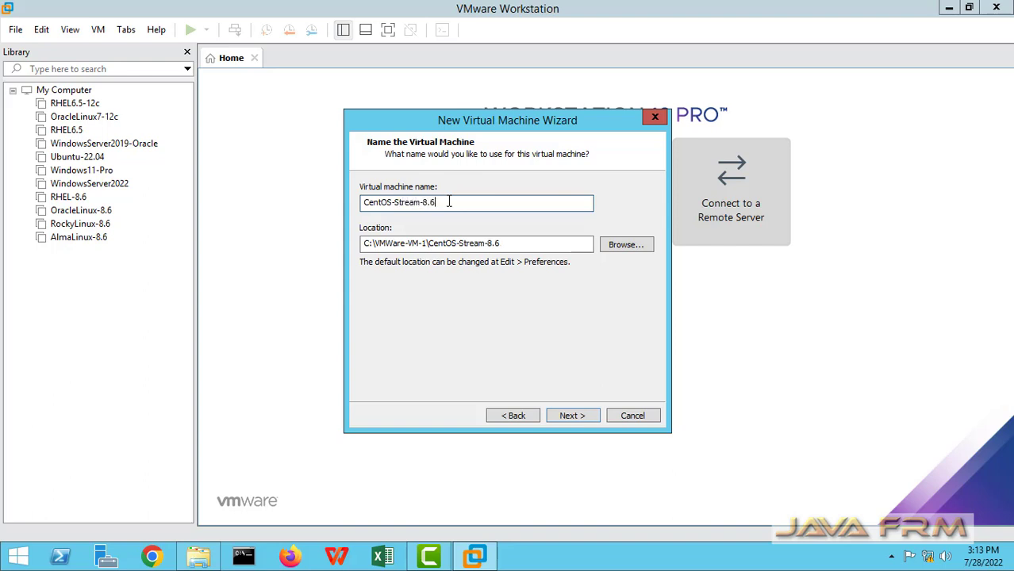
left_click(578, 416)
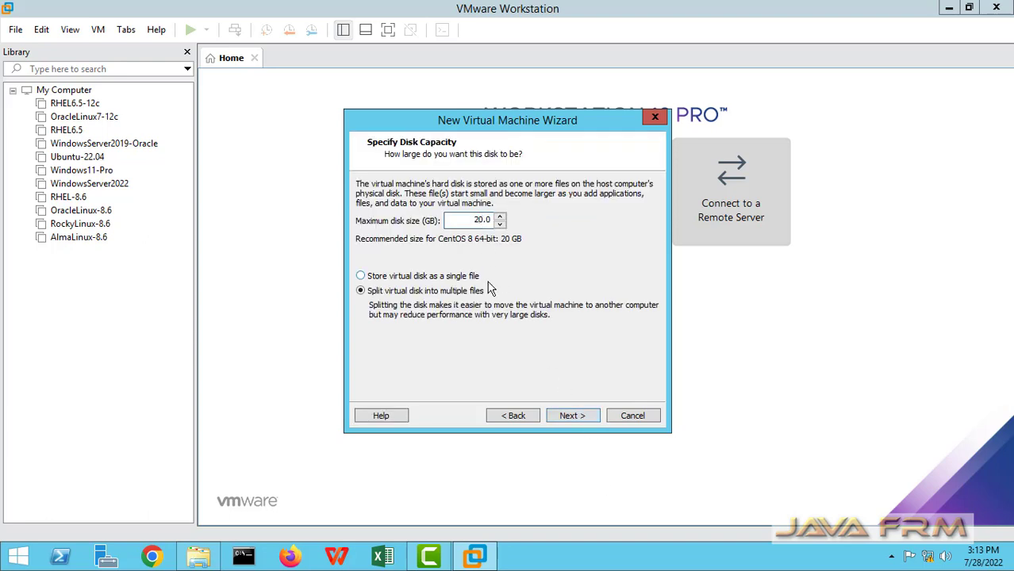
key("BackSpace")
type("4")
left_click(420, 278)
left_click(572, 418)
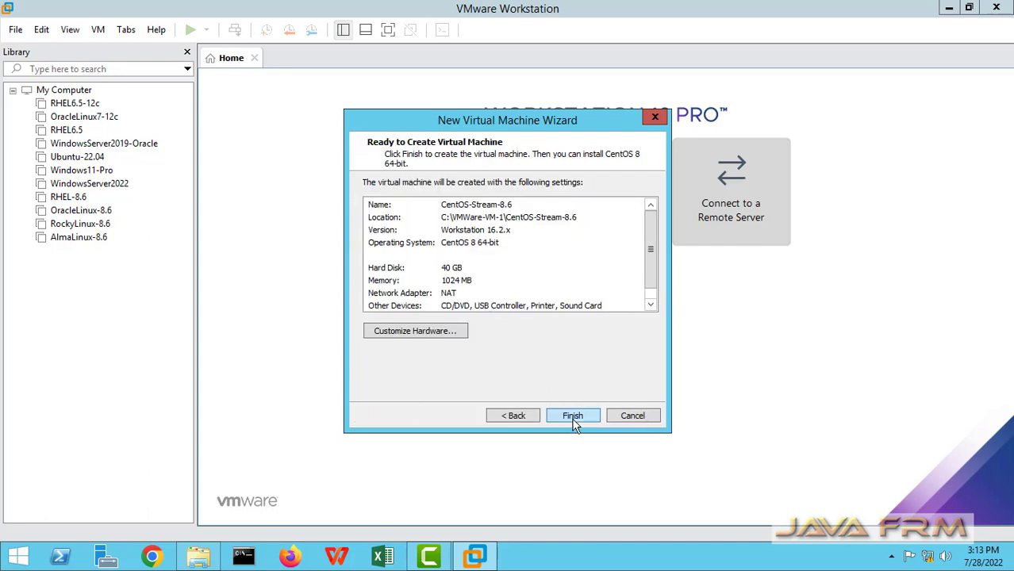
left_click(433, 339)
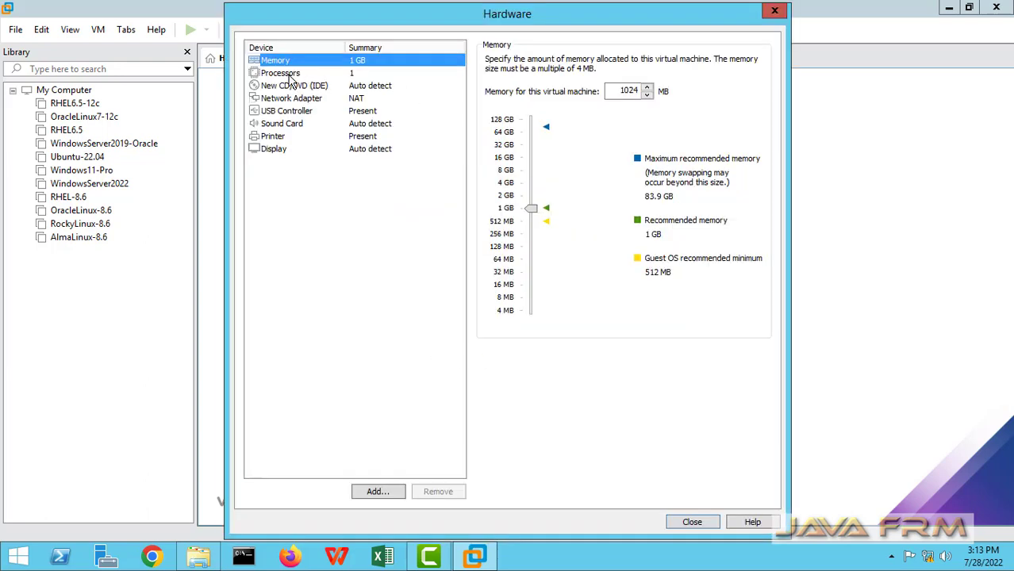
Give the VM 8 GB memory and 4 cores per processor with VT-x enabled
double_click(619, 90)
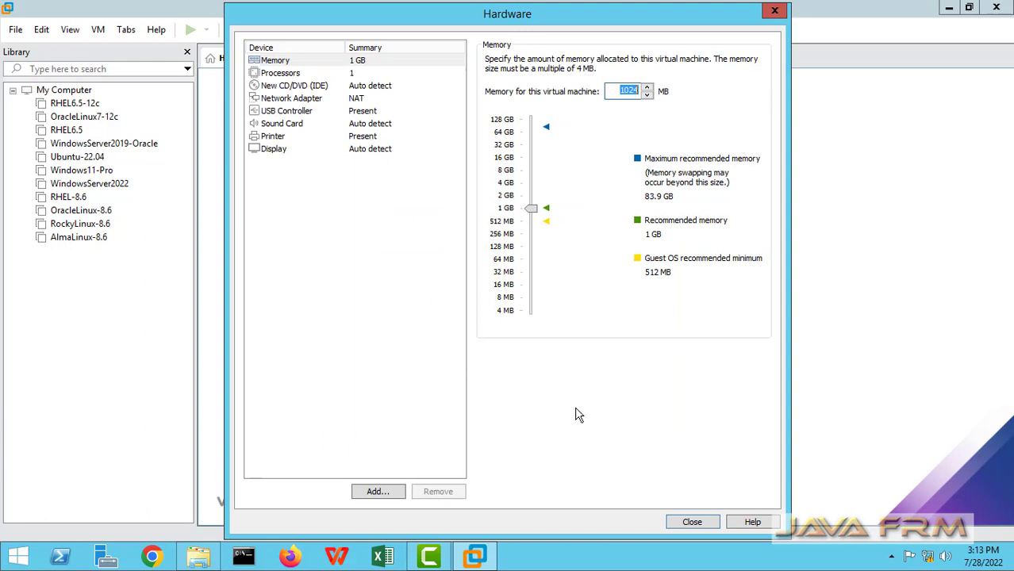
type("819")
left_click(286, 76)
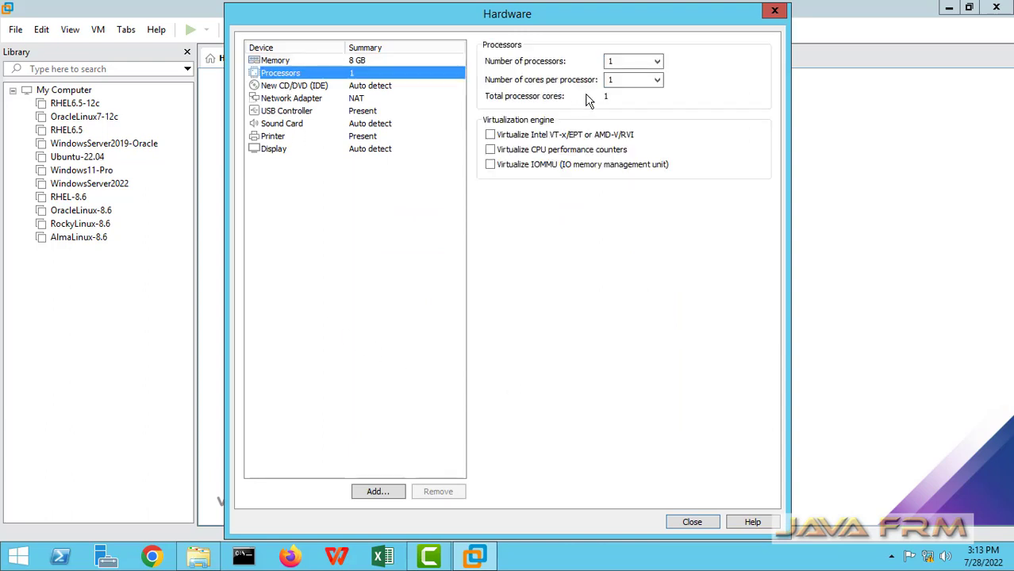
left_click(657, 79)
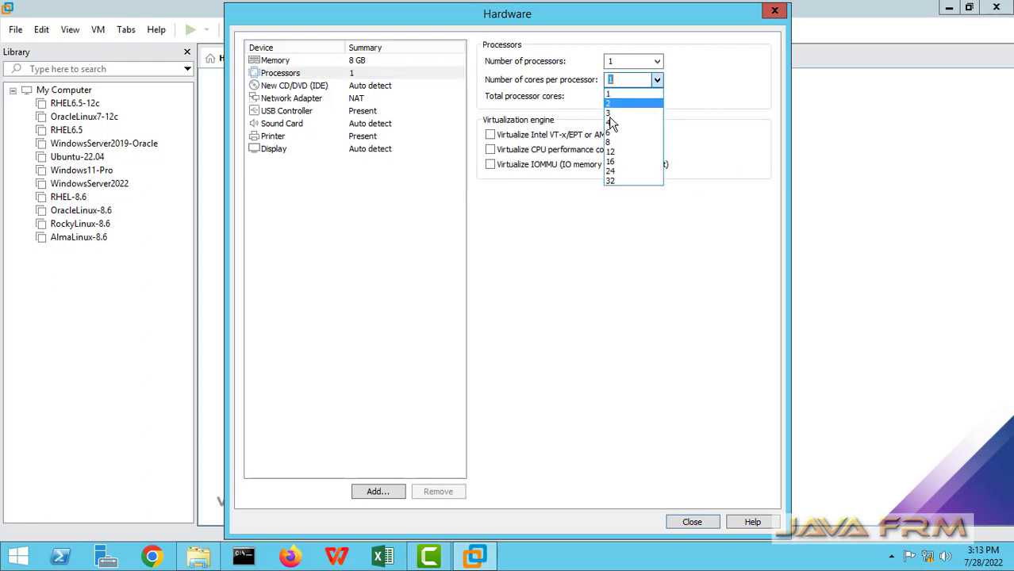
left_click(610, 123)
left_click(490, 136)
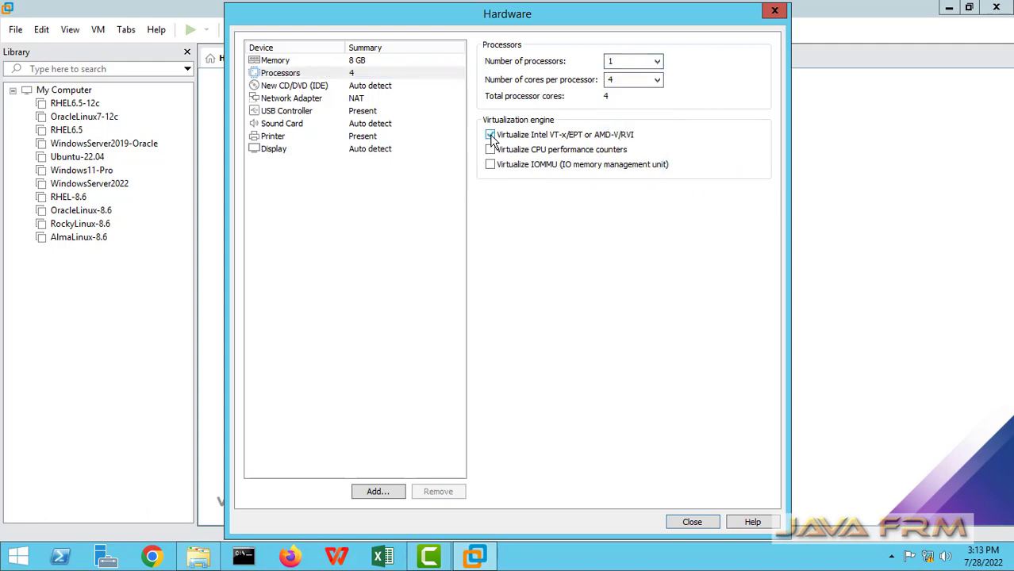
left_click(308, 89)
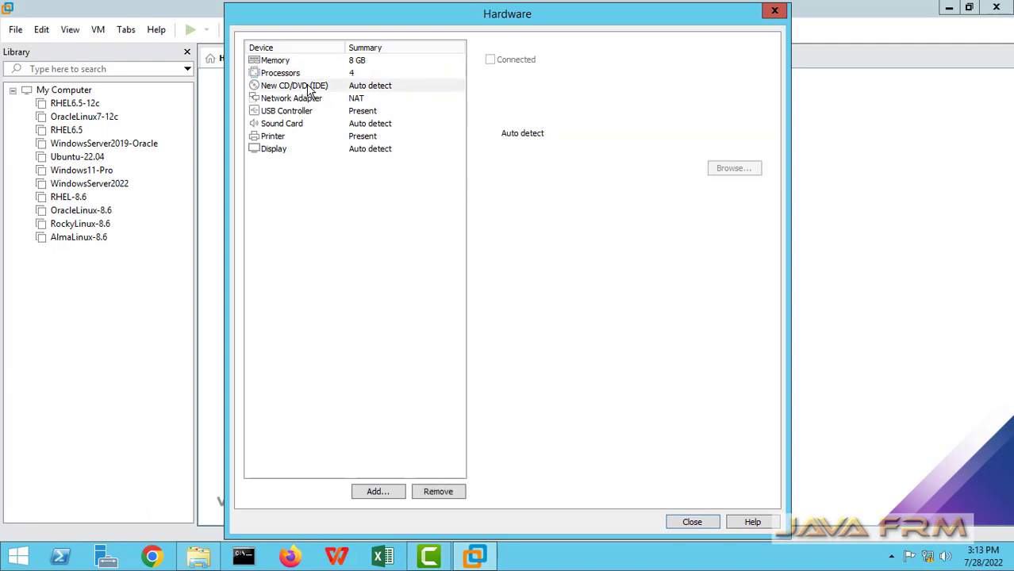
left_click(489, 149)
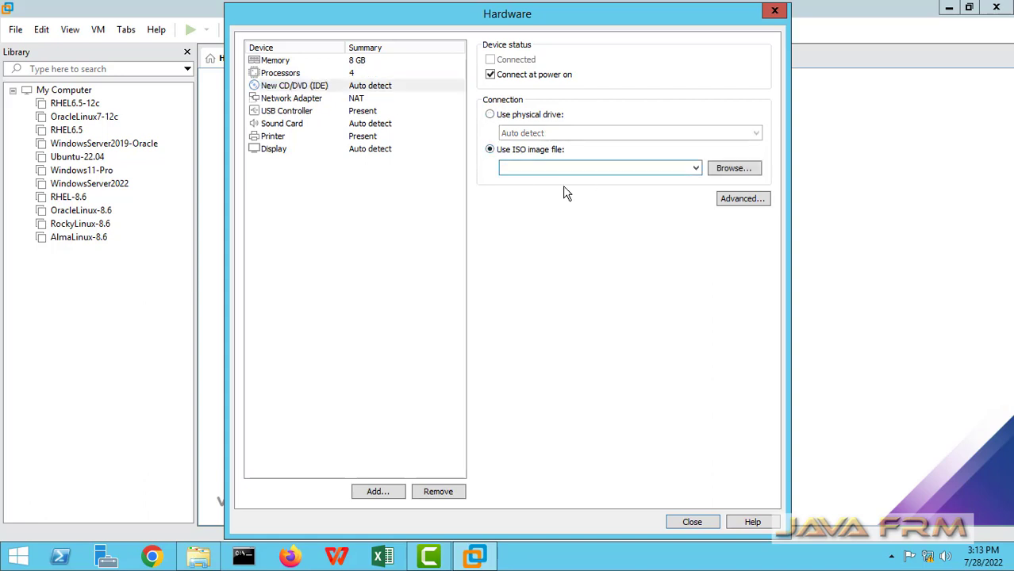
left_click(726, 171)
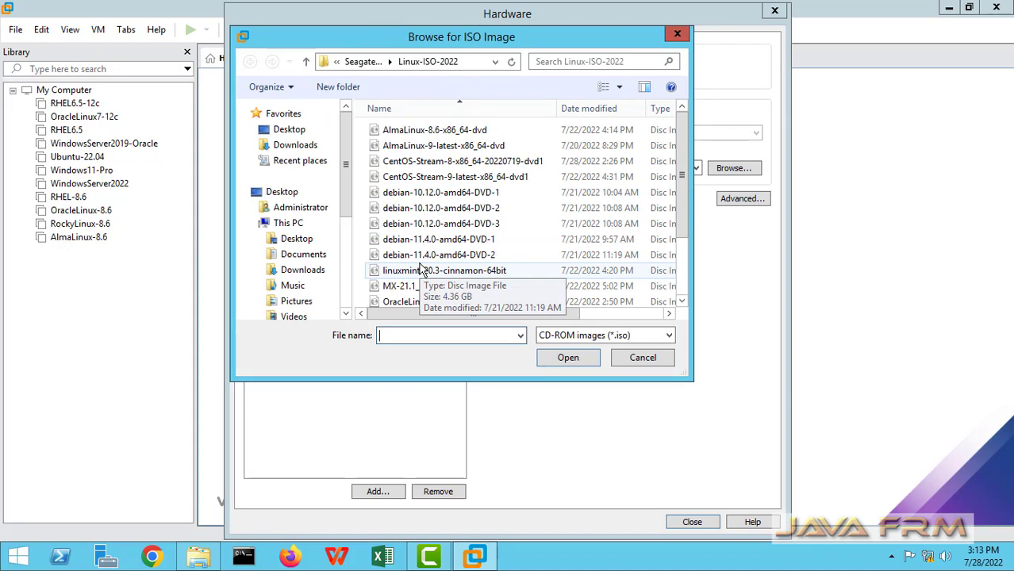
left_click(421, 272)
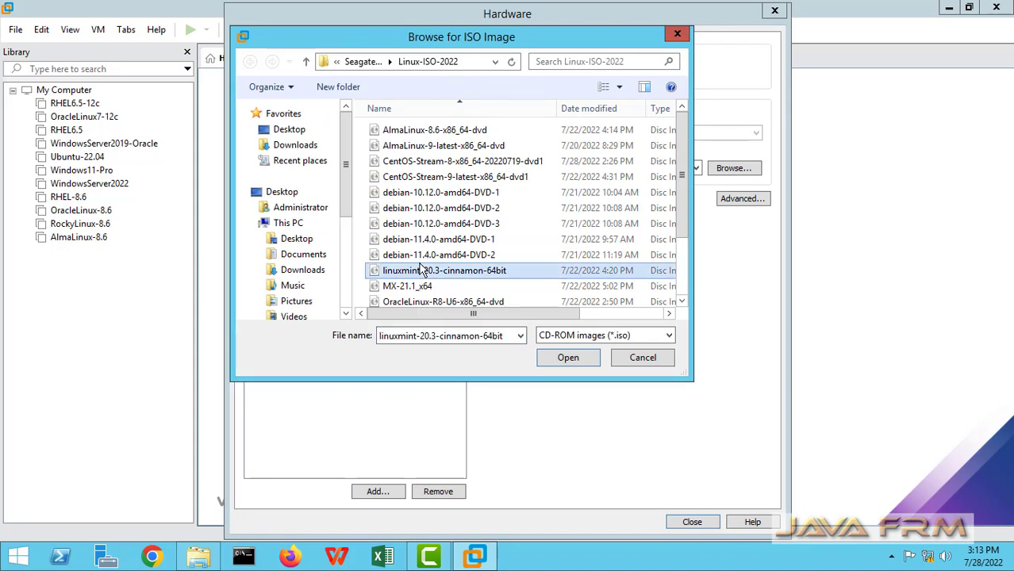
left_click(509, 163)
left_click(568, 359)
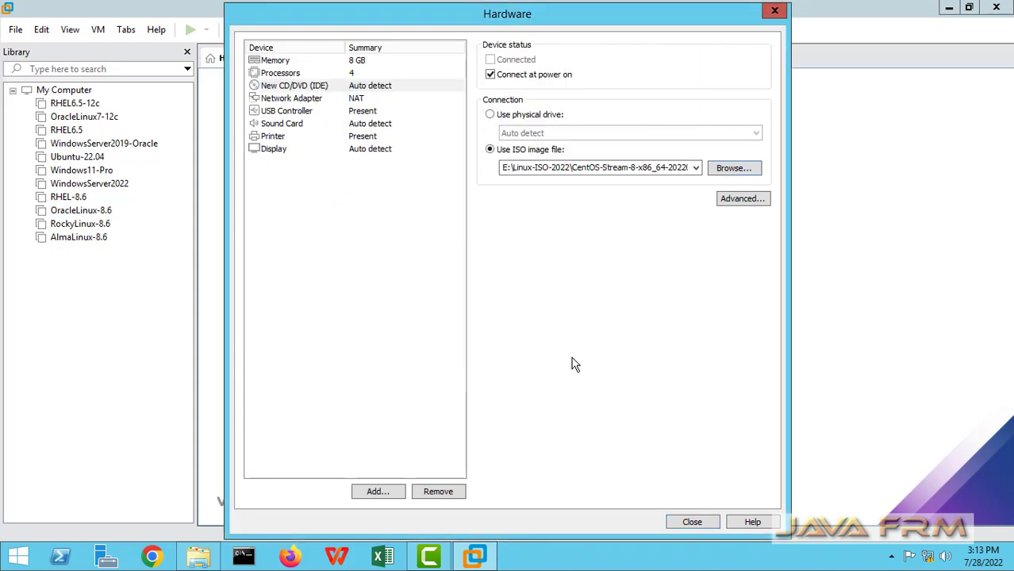
Switch the network adapter to Host-only and close the hardware settings
left_click(290, 101)
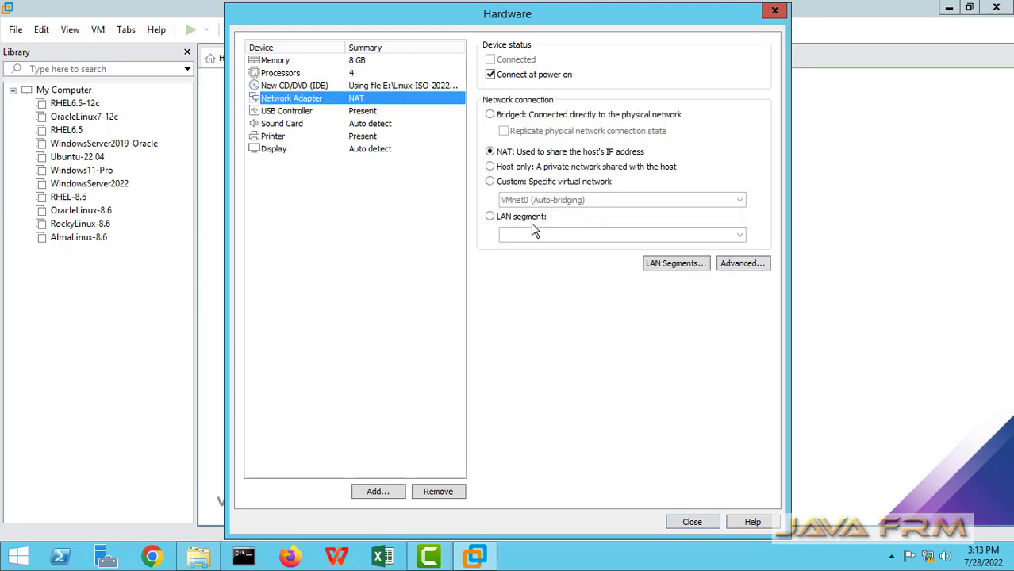
left_click(490, 167)
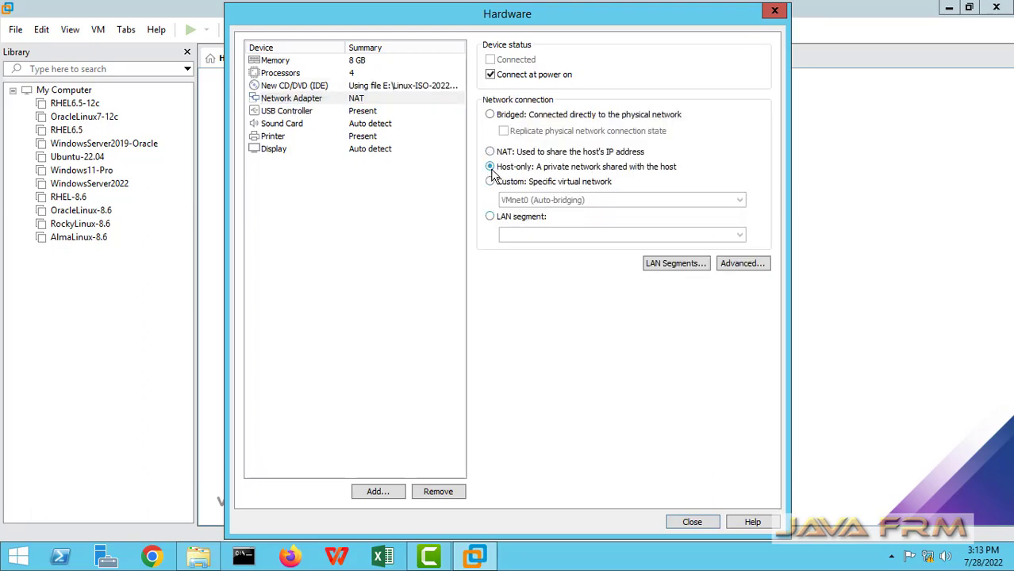
left_click(692, 527)
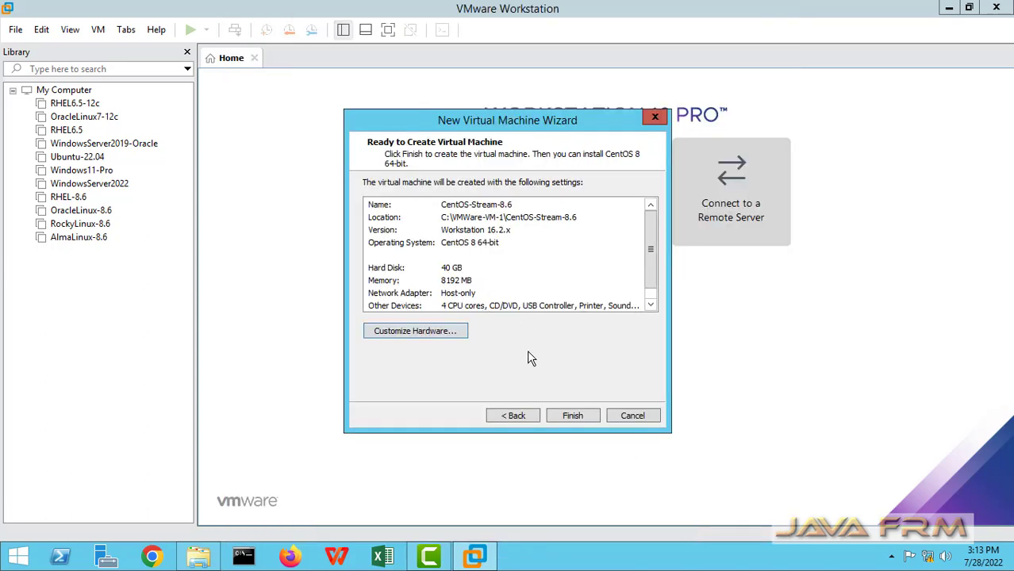
Finish and power on the VM, then start Install CentOS Stream 8-stream in English (United States)
left_click(572, 416)
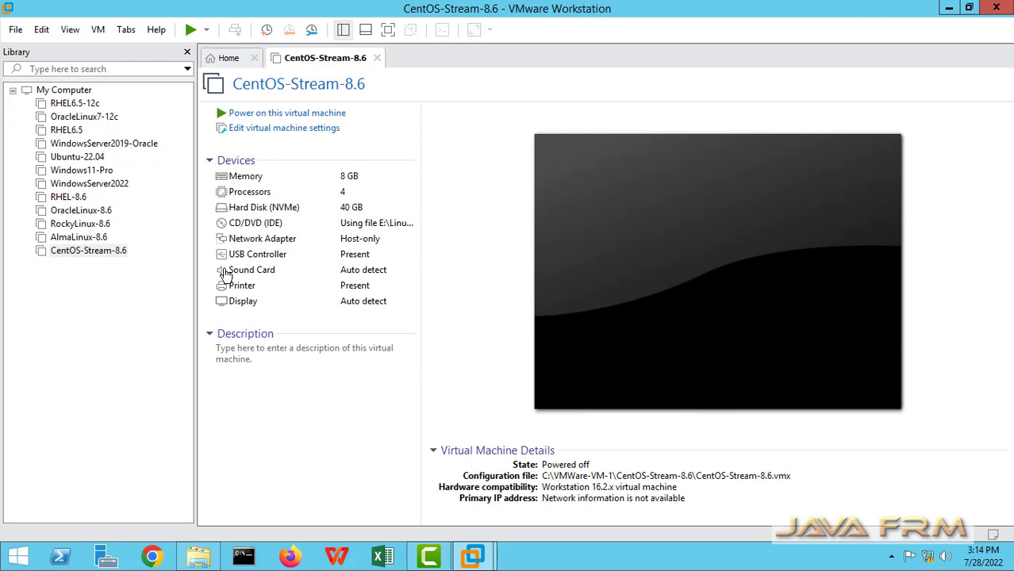
left_click(337, 114)
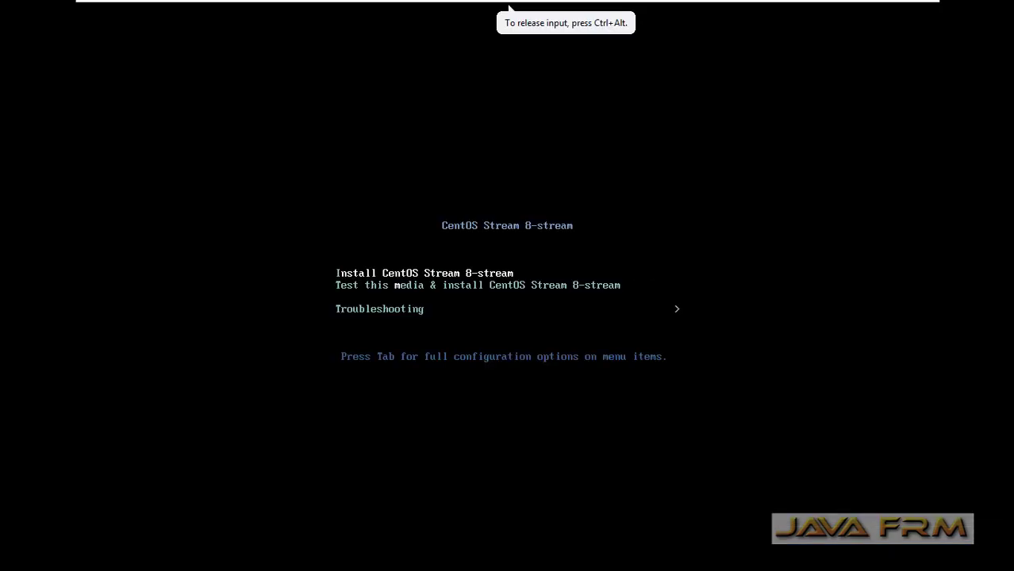
key("Return")
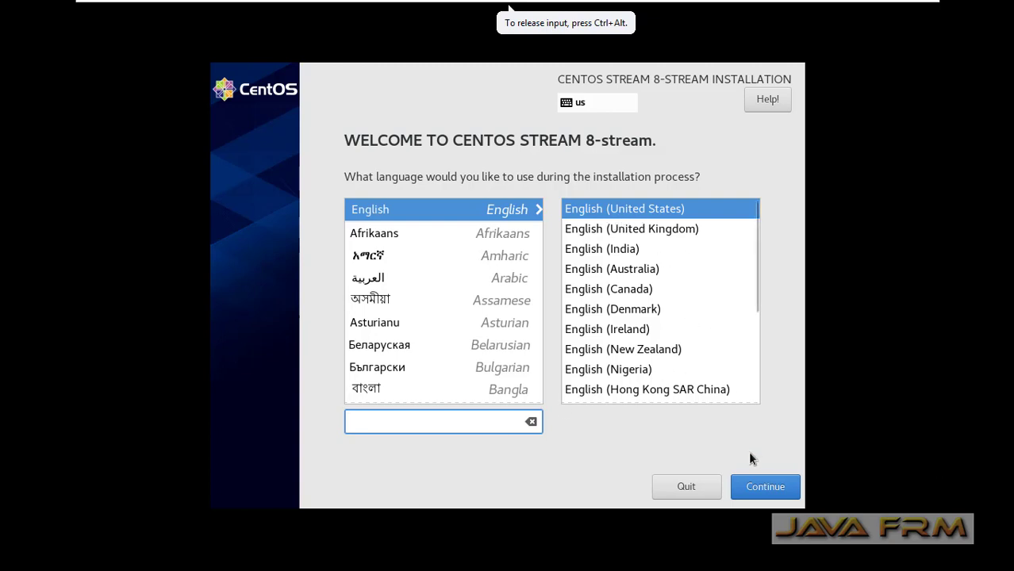
left_click(760, 491)
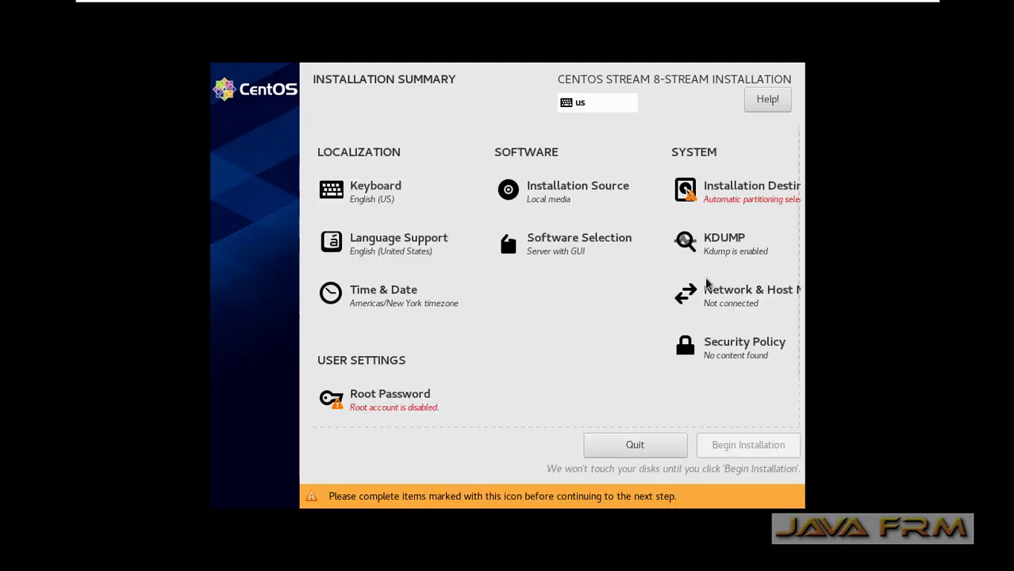
Select the 40 GiB NVMe disk as the installation destination
left_click(717, 199)
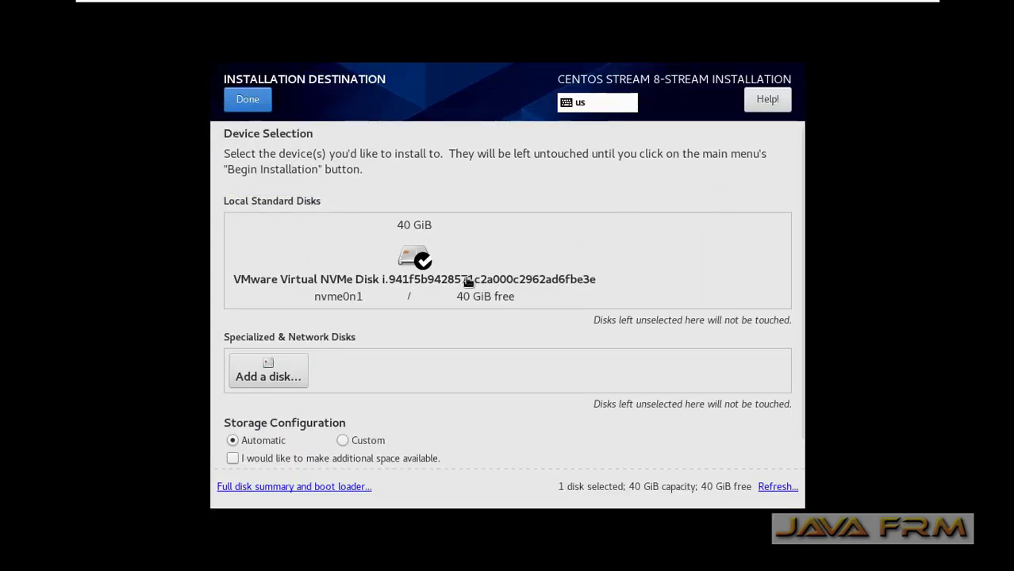
left_click(414, 258)
left_click(416, 260)
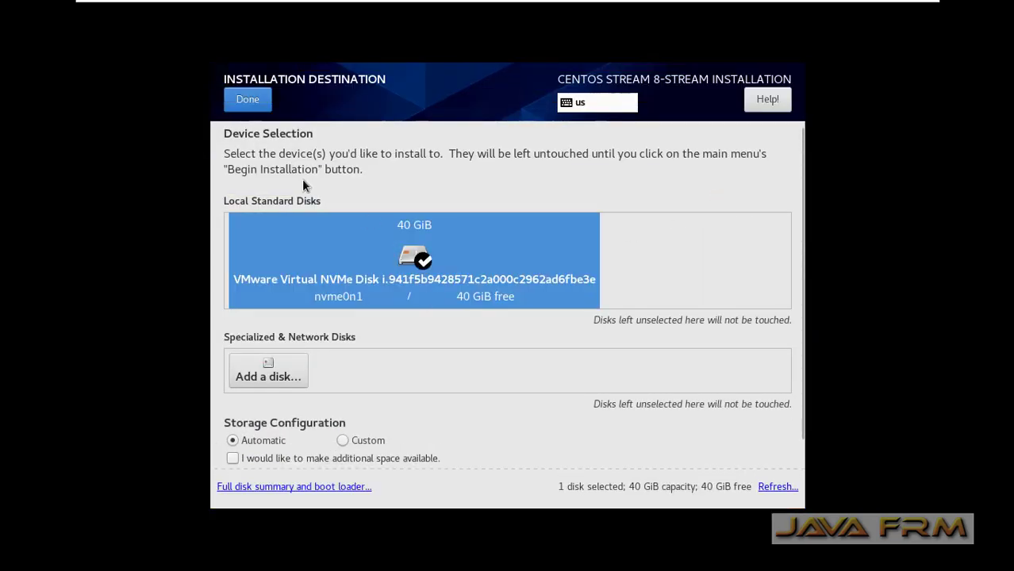
left_click(246, 106)
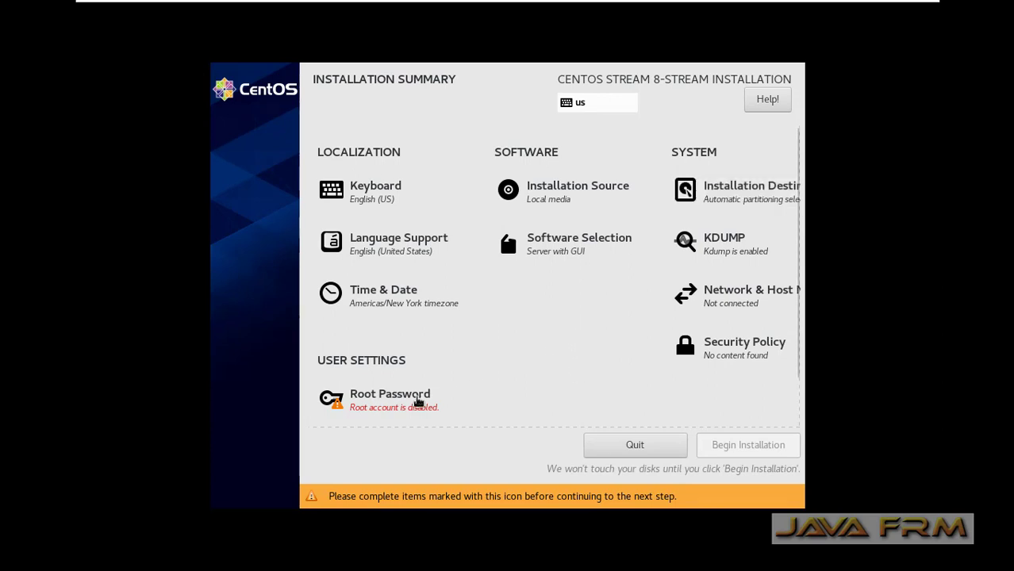
scroll(520, 378, "down", 2)
Set and confirm the root password, accepting the weak-password warning
left_click(384, 349)
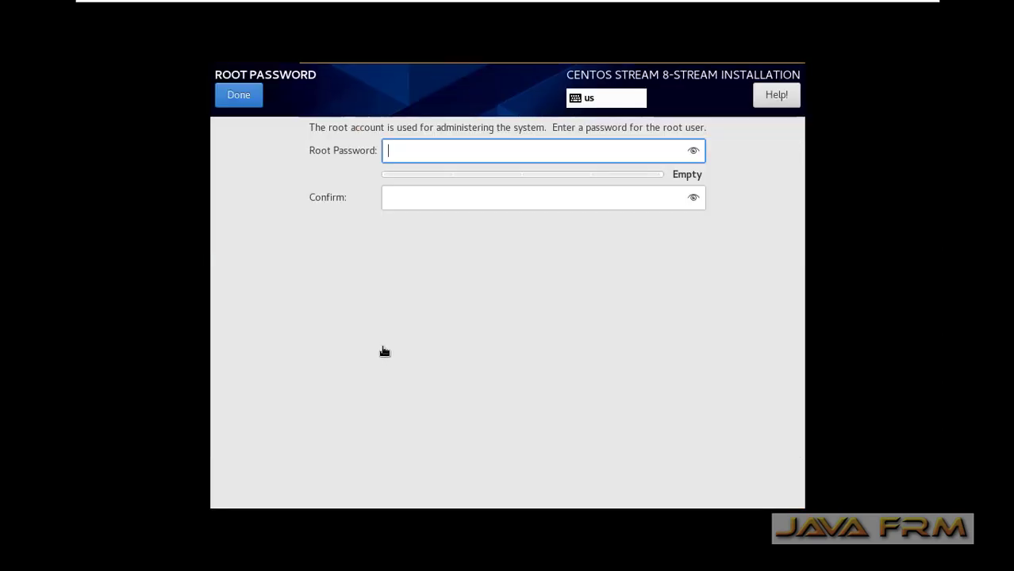
type("••••••••••")
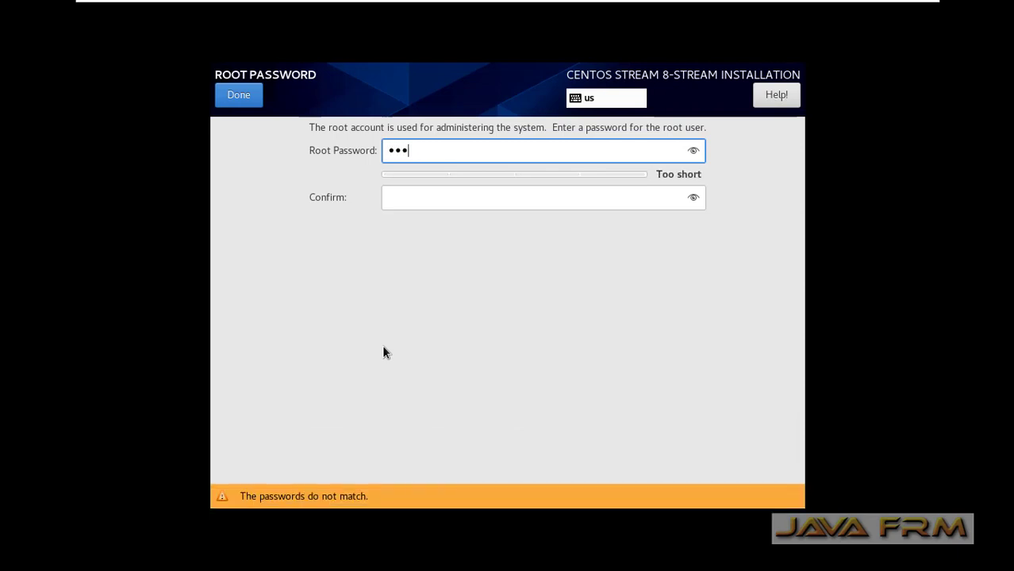
left_click(405, 200)
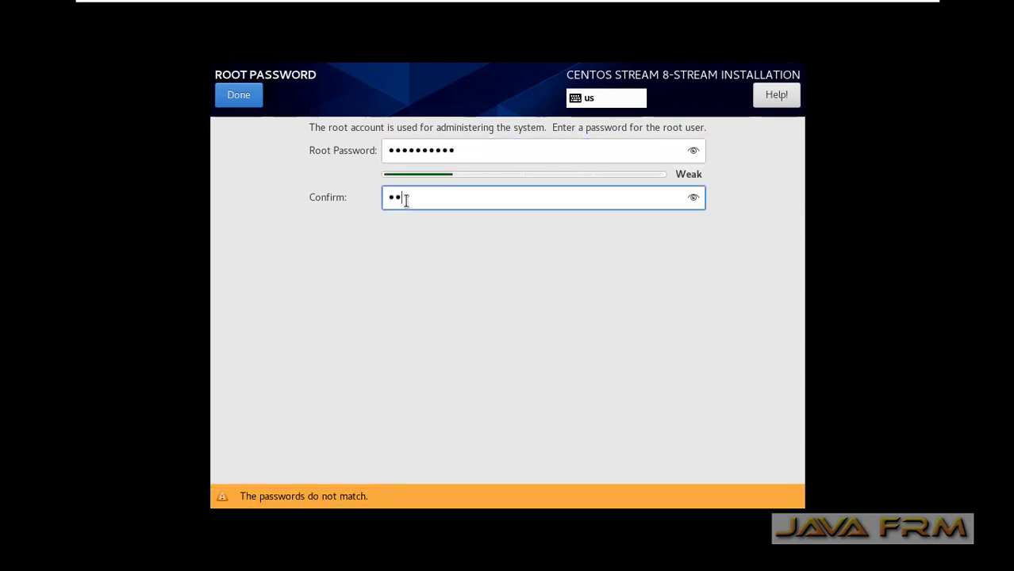
type("••••••••••")
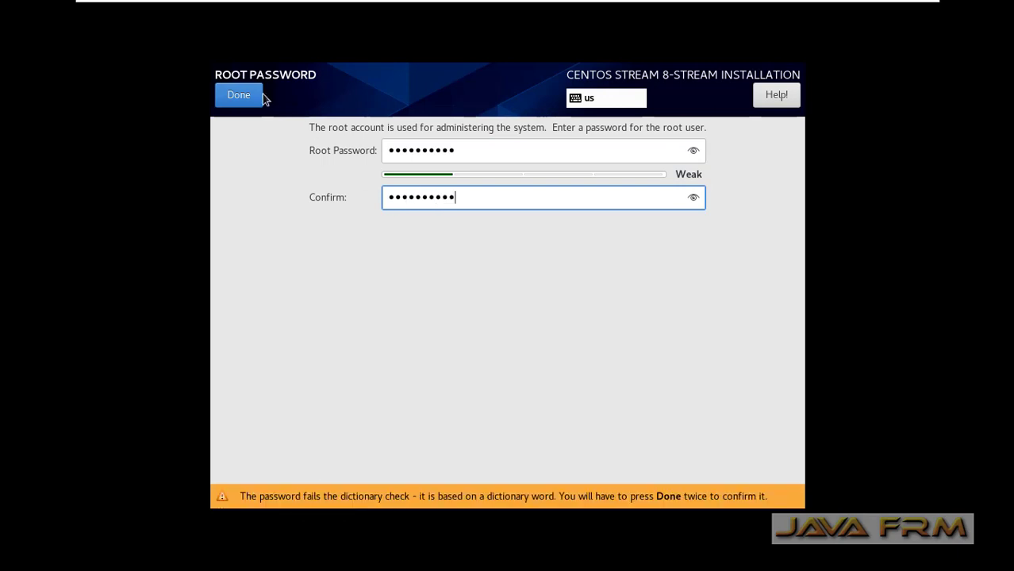
left_click(248, 96)
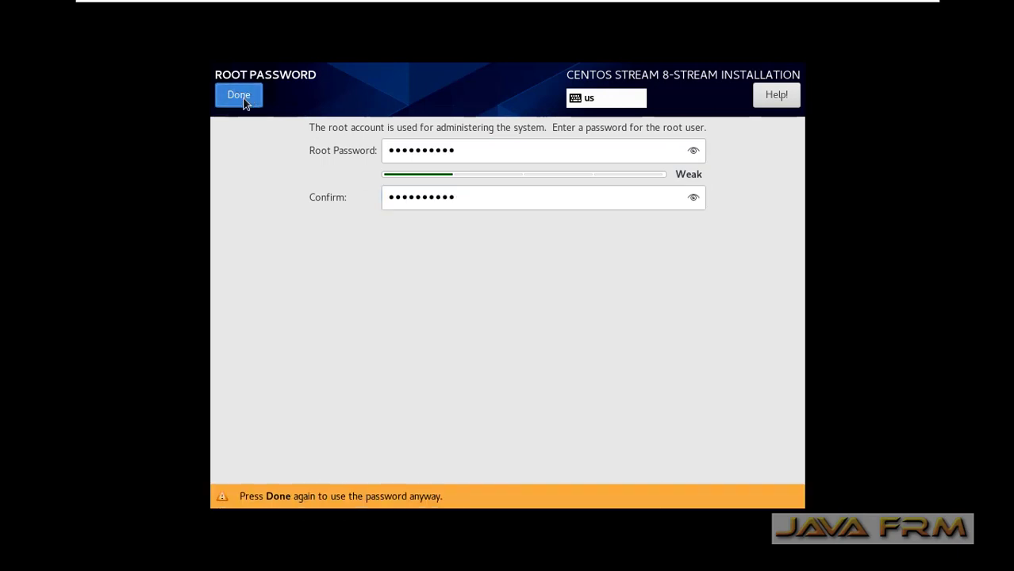
left_click(246, 103)
left_click(390, 414)
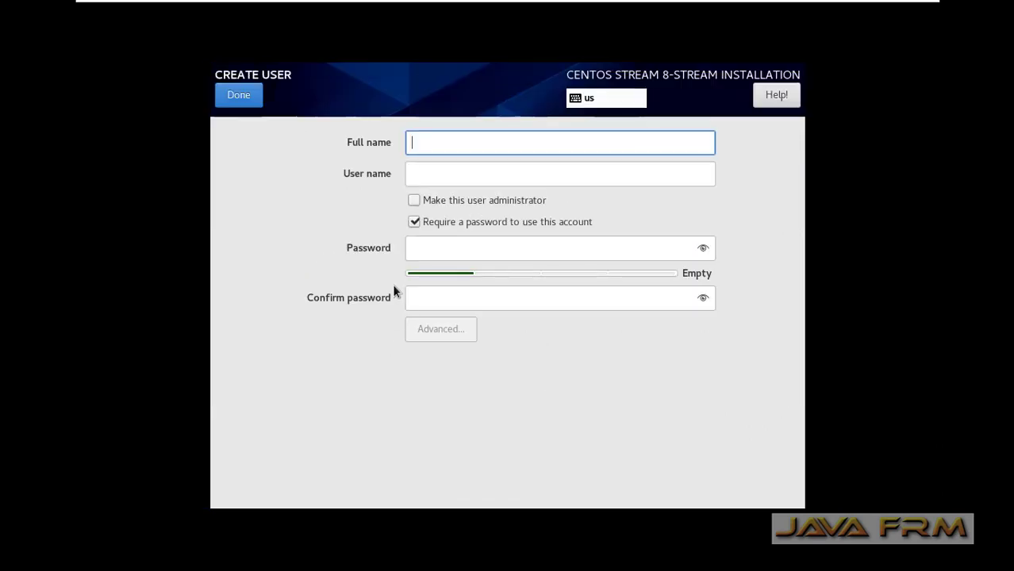
Create a user with full name and password, accept the warning, and begin the installation
type("rama")
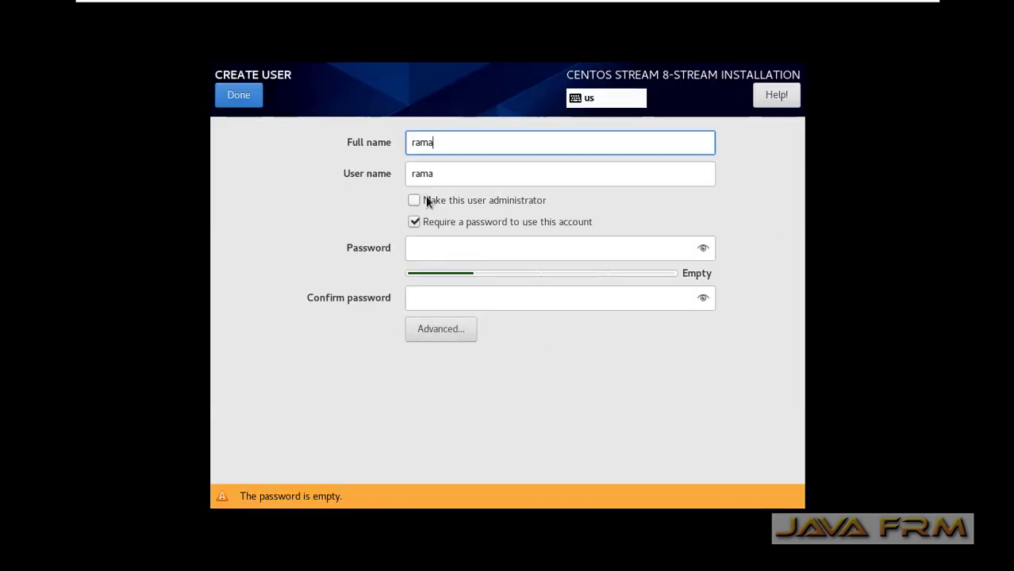
type("nathan")
left_click(435, 248)
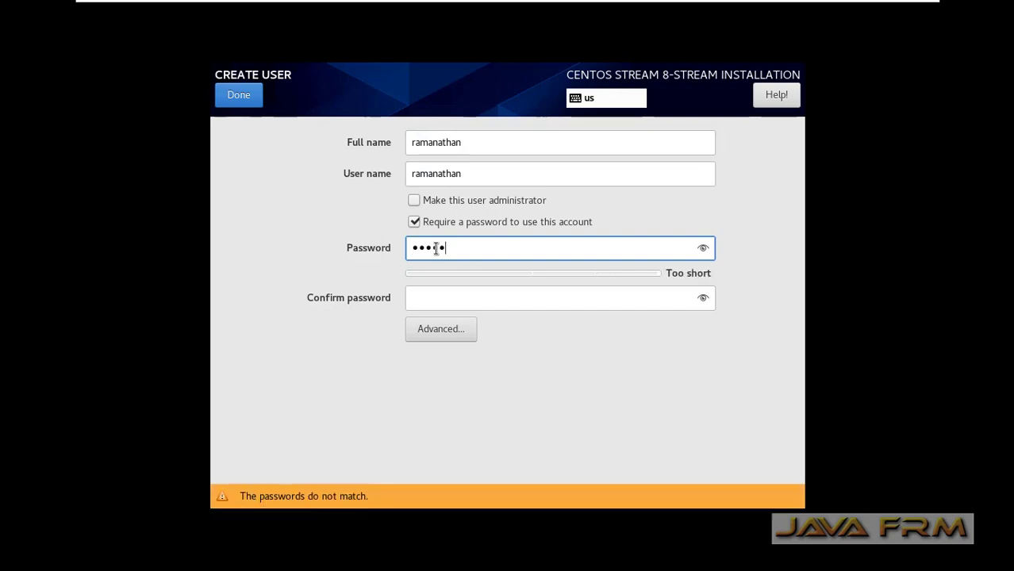
left_click(424, 300)
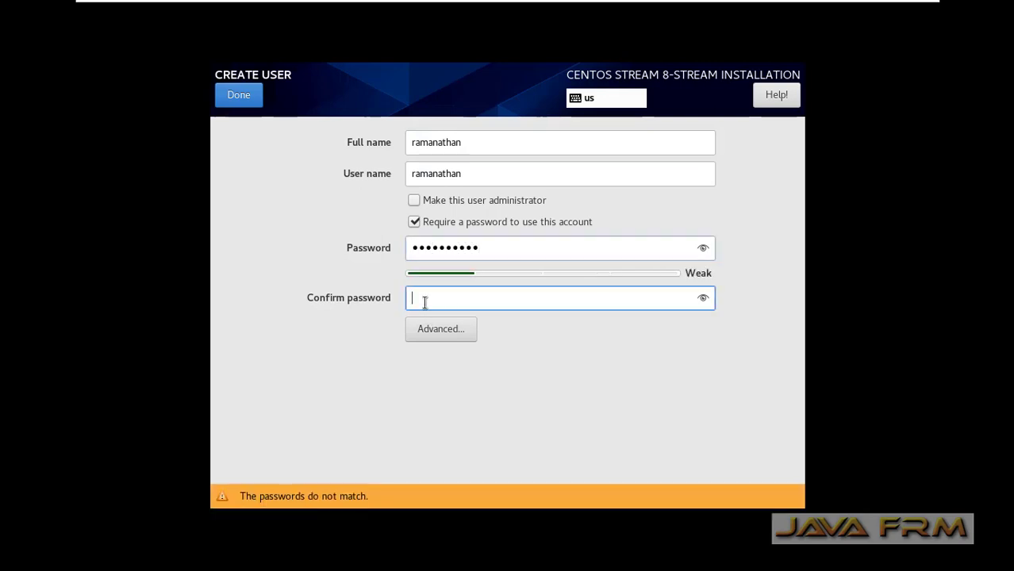
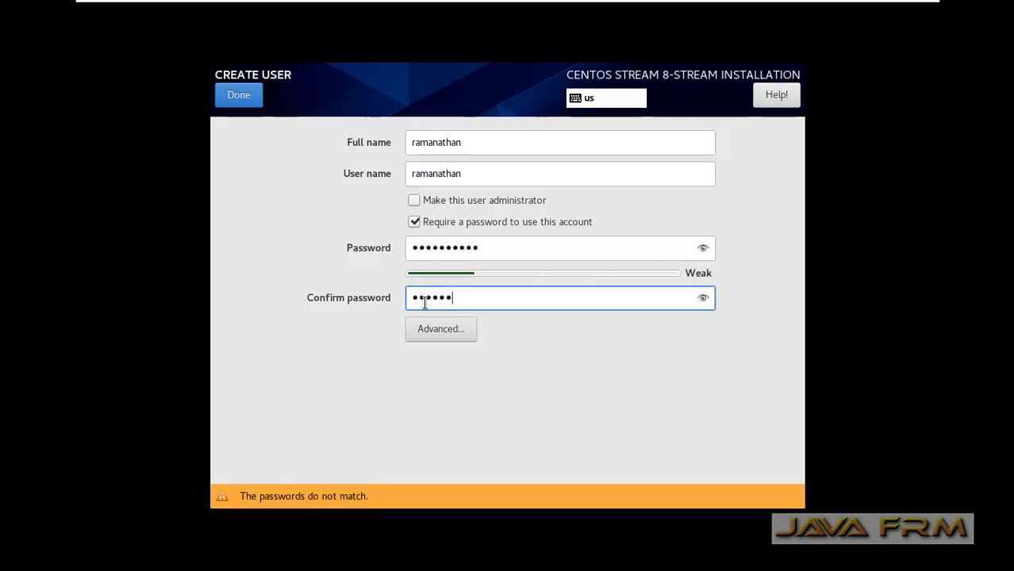
left_click(240, 99)
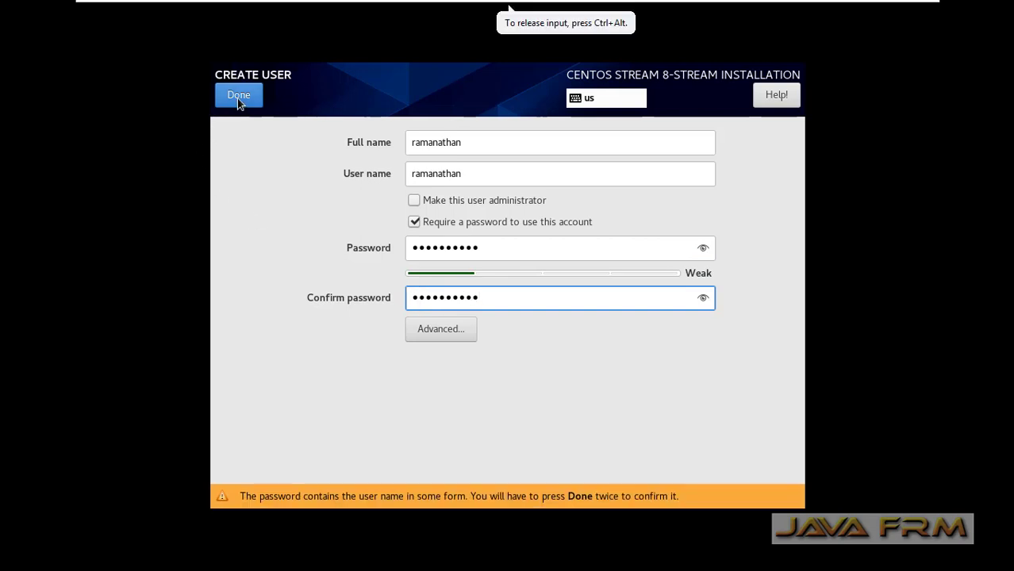
left_click(240, 99)
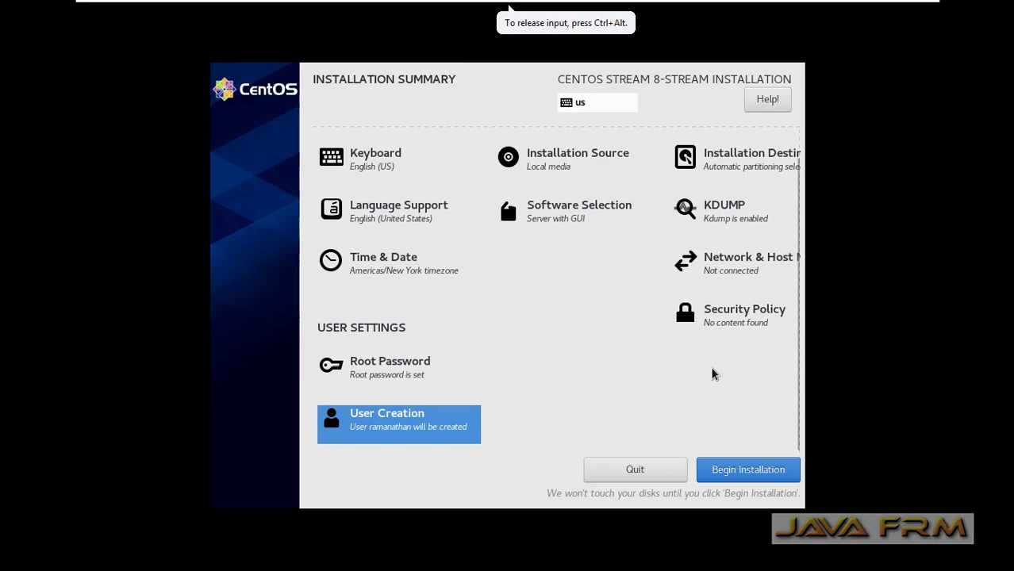
left_click(749, 469)
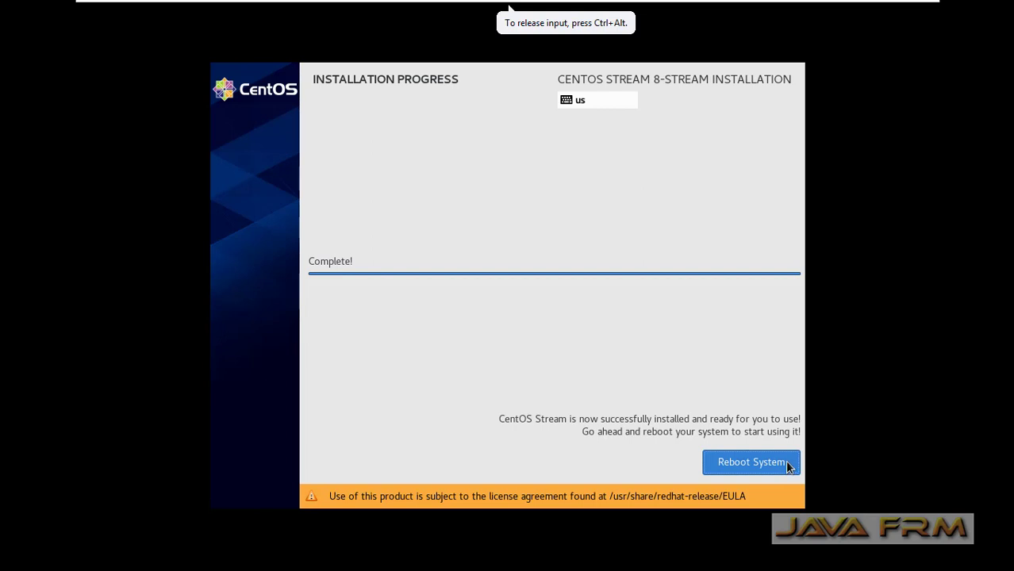
Reboot into the installed system and open the GNOME Activities overview
left_click(790, 468)
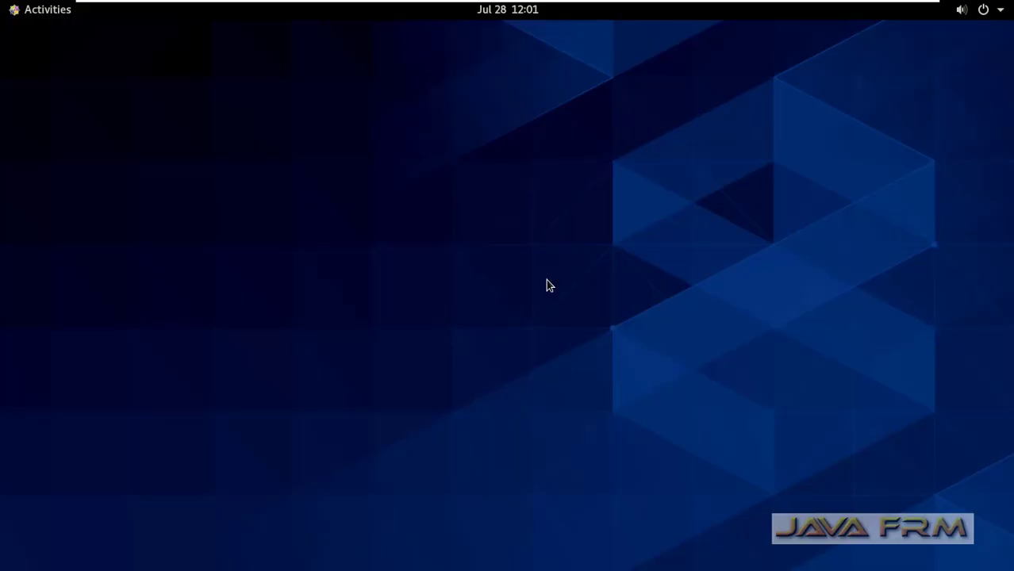
left_click(41, 14)
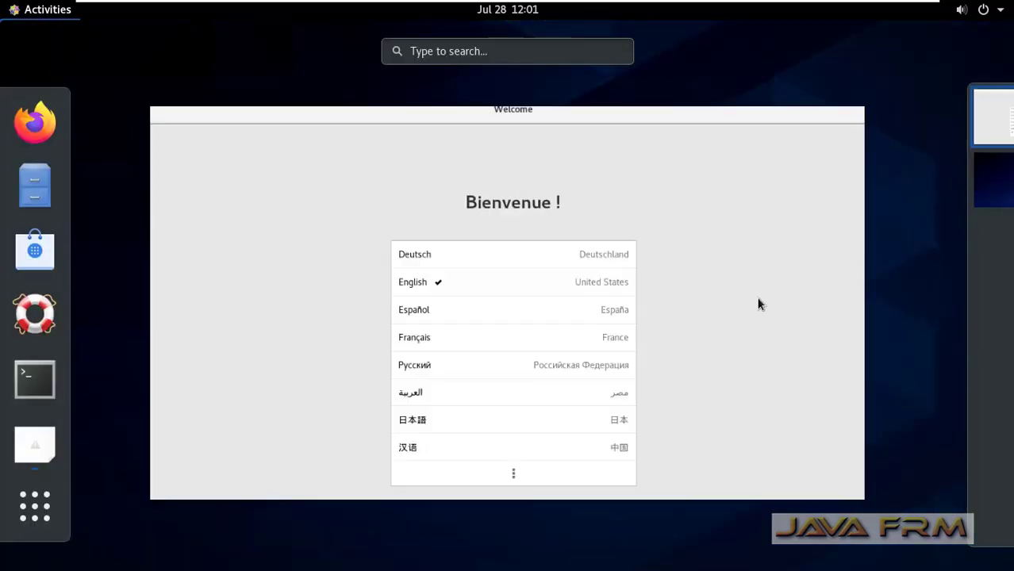
Complete GNOME initial setup with English, English (US) keyboard, location services off, then close Help
left_click(749, 229)
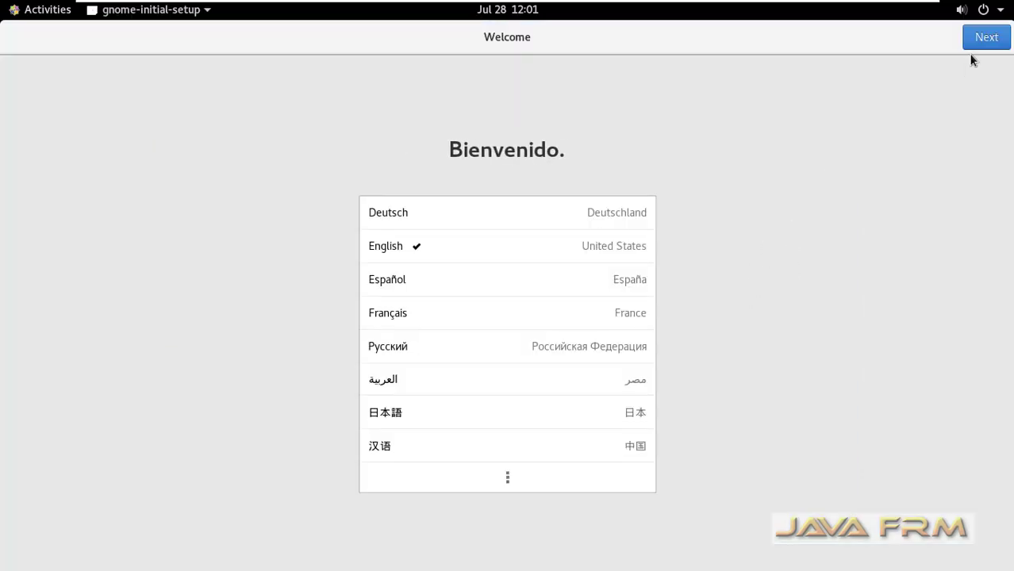
left_click(988, 43)
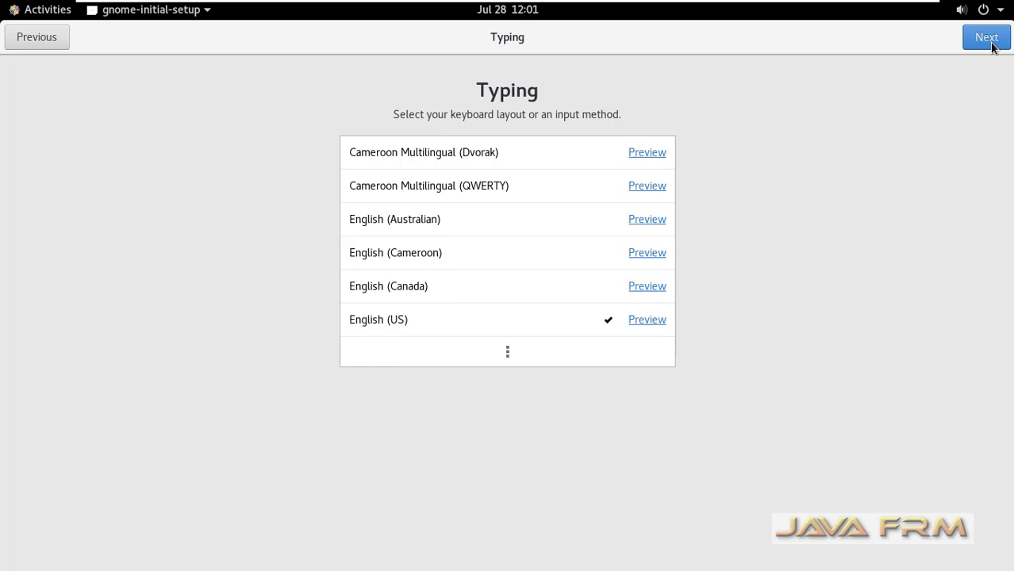
left_click(989, 41)
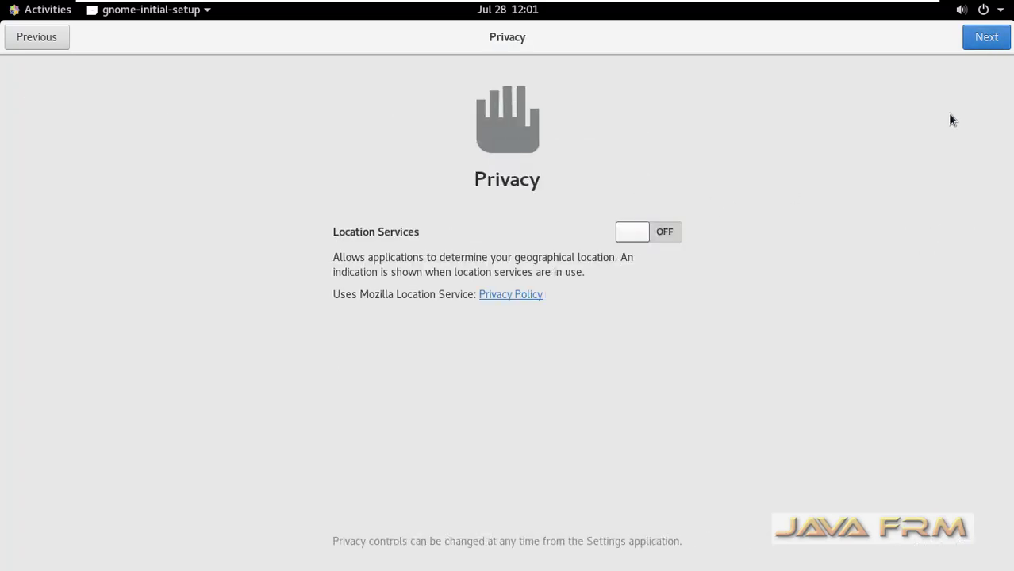
left_click(989, 38)
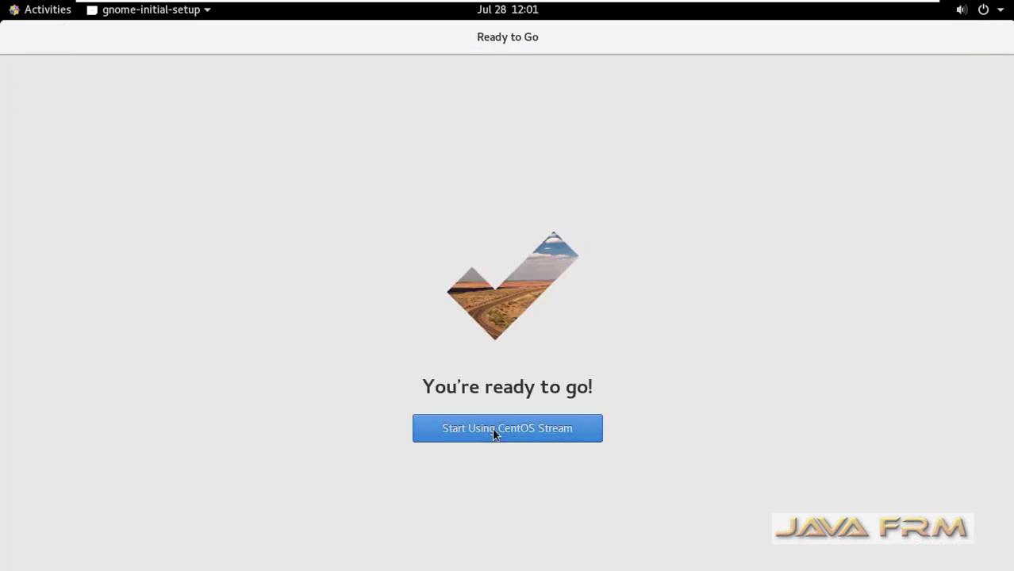
left_click(493, 434)
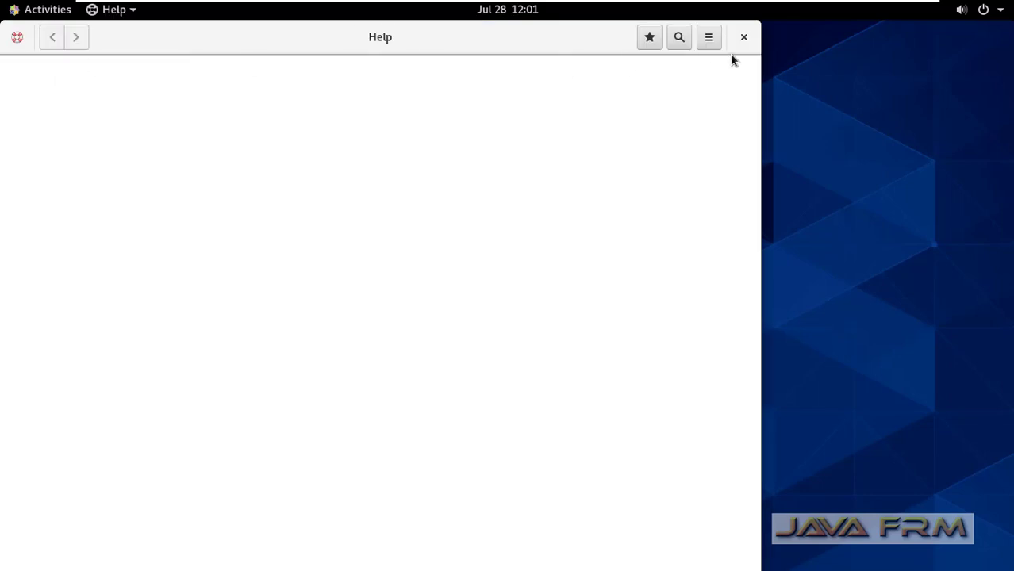
left_click(743, 37)
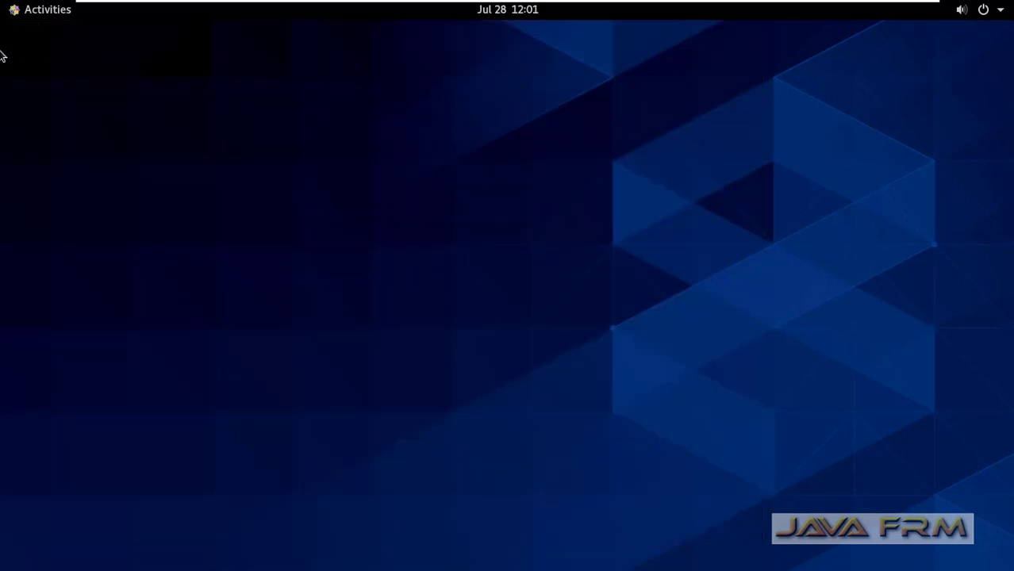
Launch a Terminal from Activities and maximize it
left_click(46, 18)
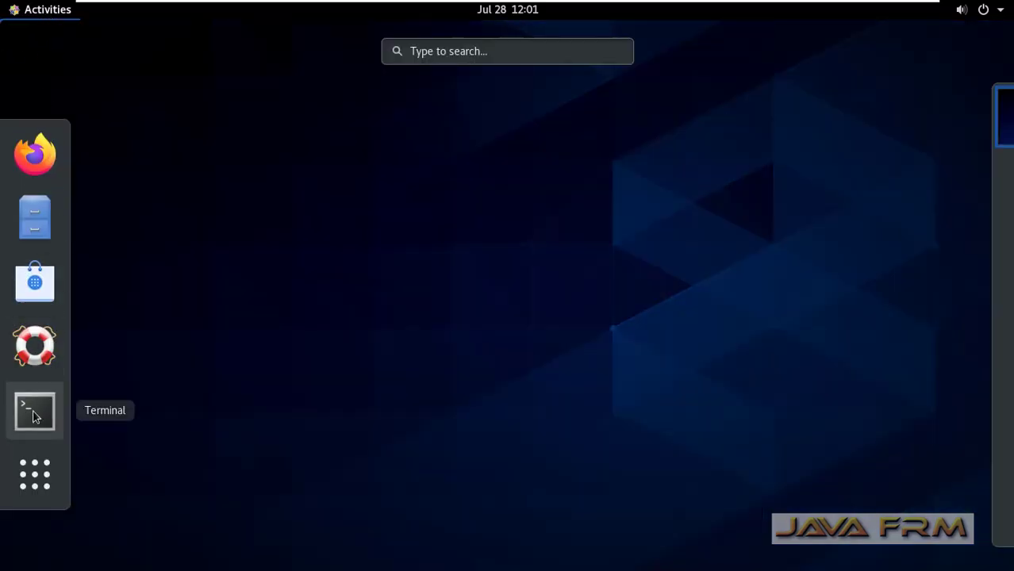
left_click(34, 411)
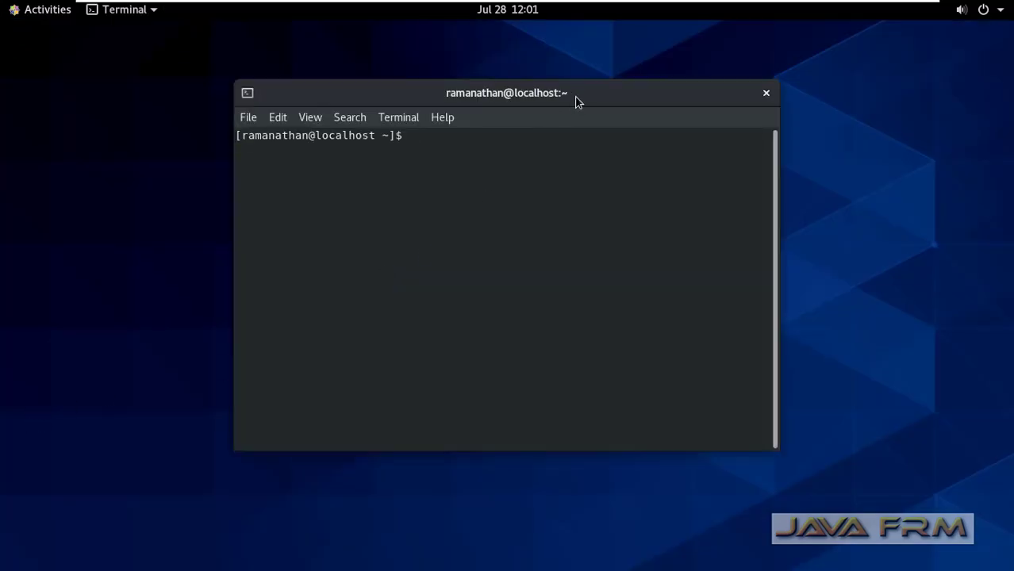
double_click(576, 101)
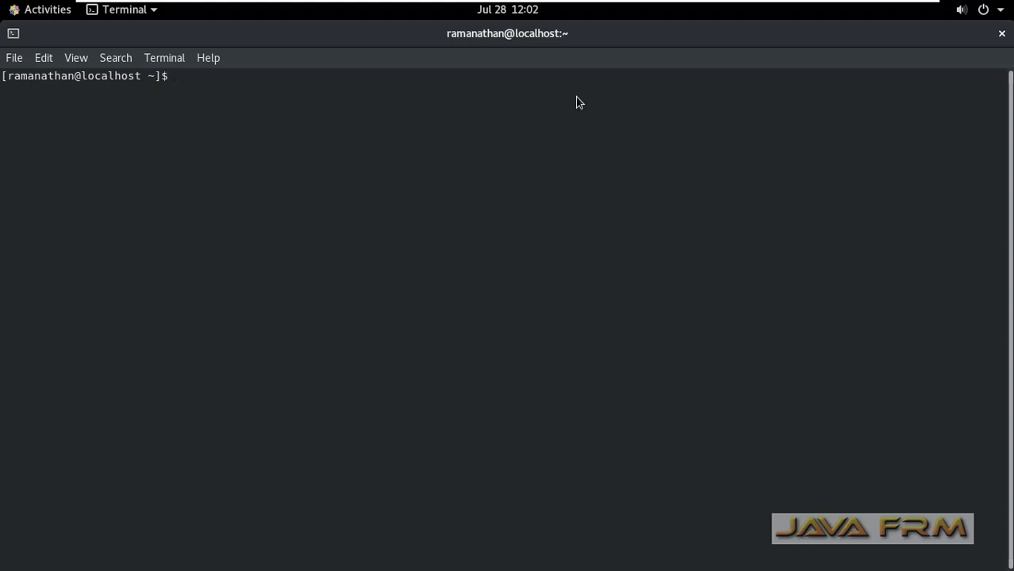
Run uname -a, uname -r and cat /etc/redhat-release, showing kernel 4.18.0-408.el8.x86_64 and CentOS Stream 8
type("uname -a")
key("Return")
key("Return")
type("uname")
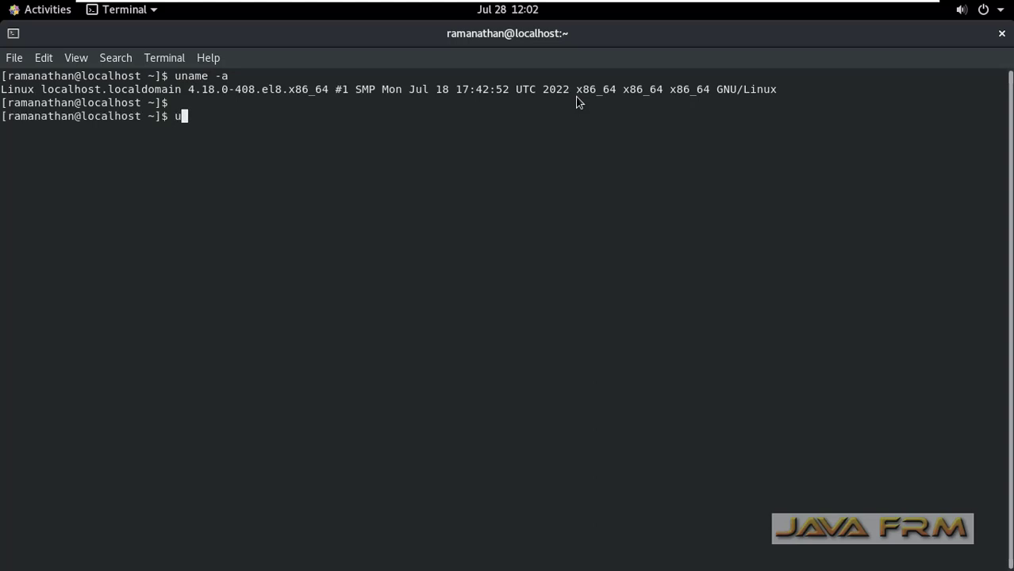
type("-r")
key("Return")
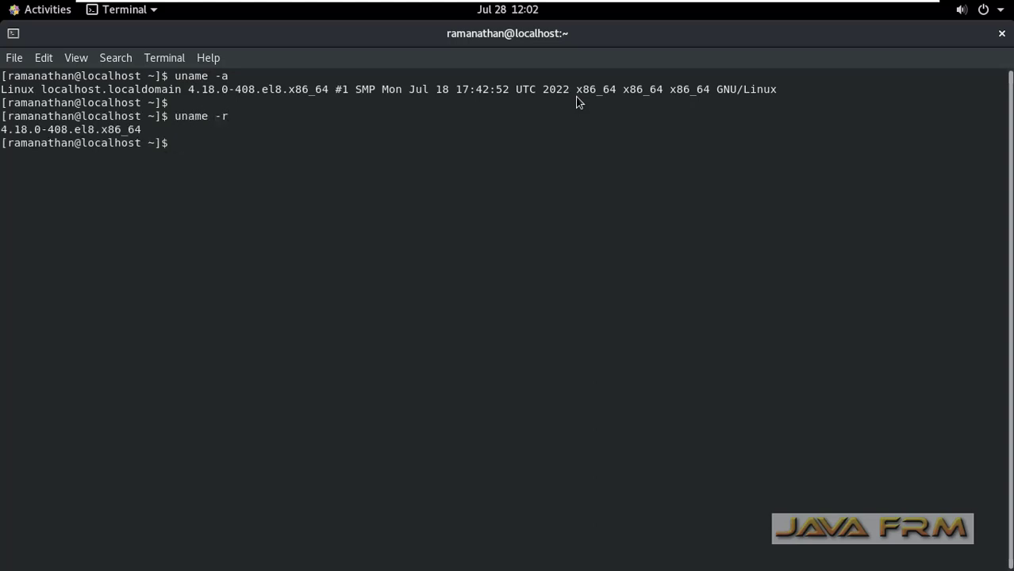
type("cat /etc/red")
key("Tab")
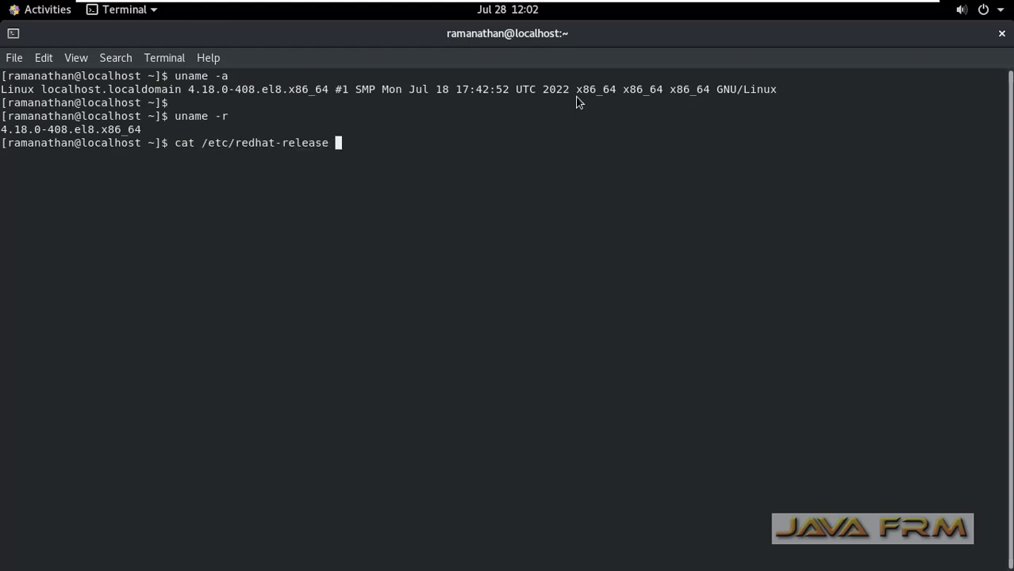
key("Return")
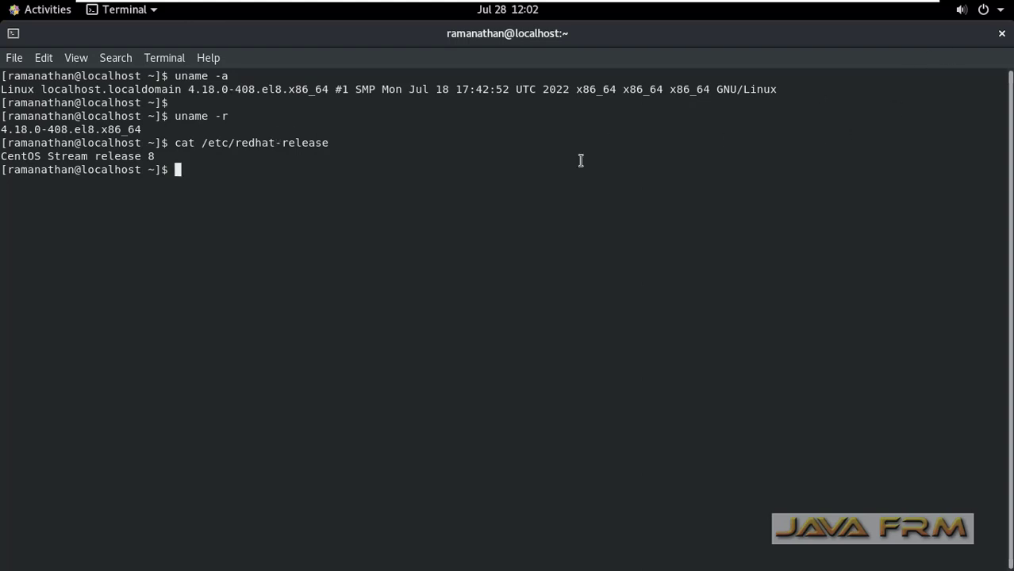
key("Return")
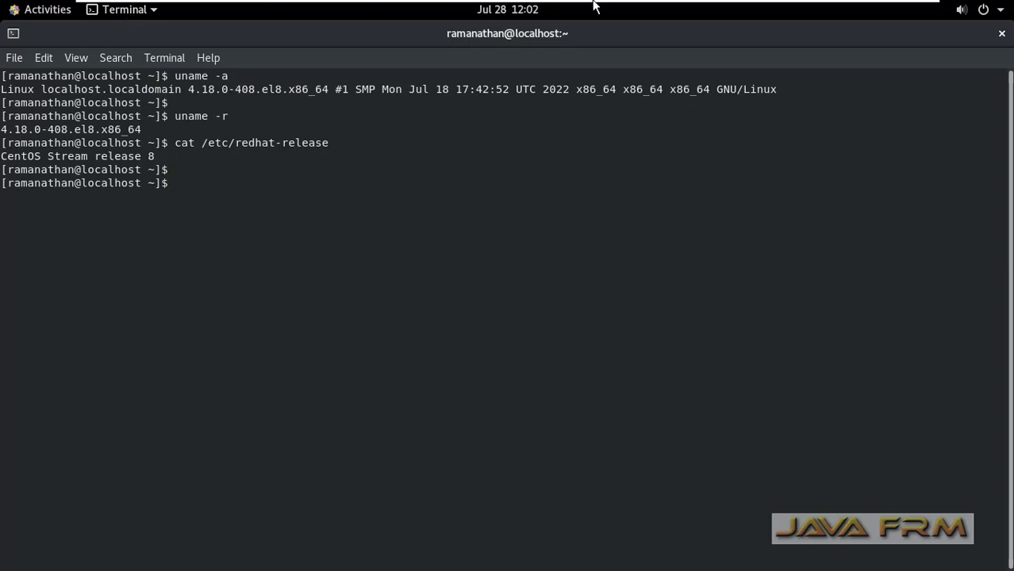
mouse_move(127, 2)
left_click(211, 14)
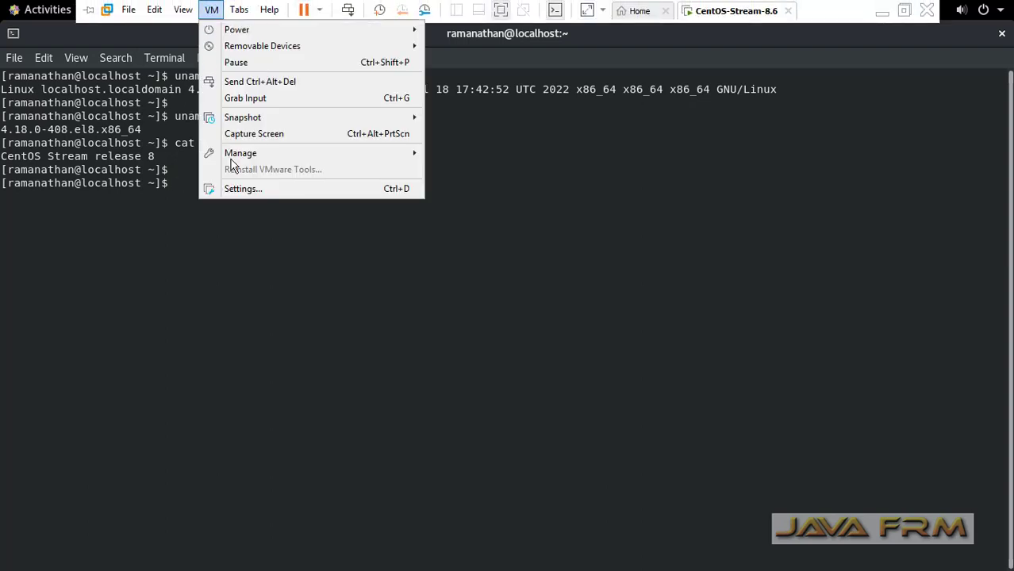
left_click(243, 188)
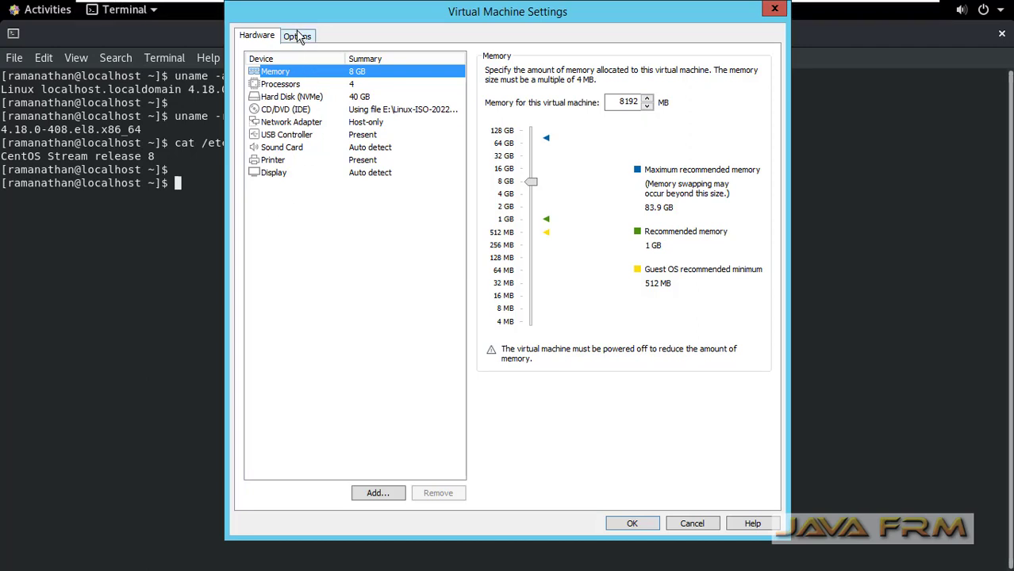
left_click(298, 37)
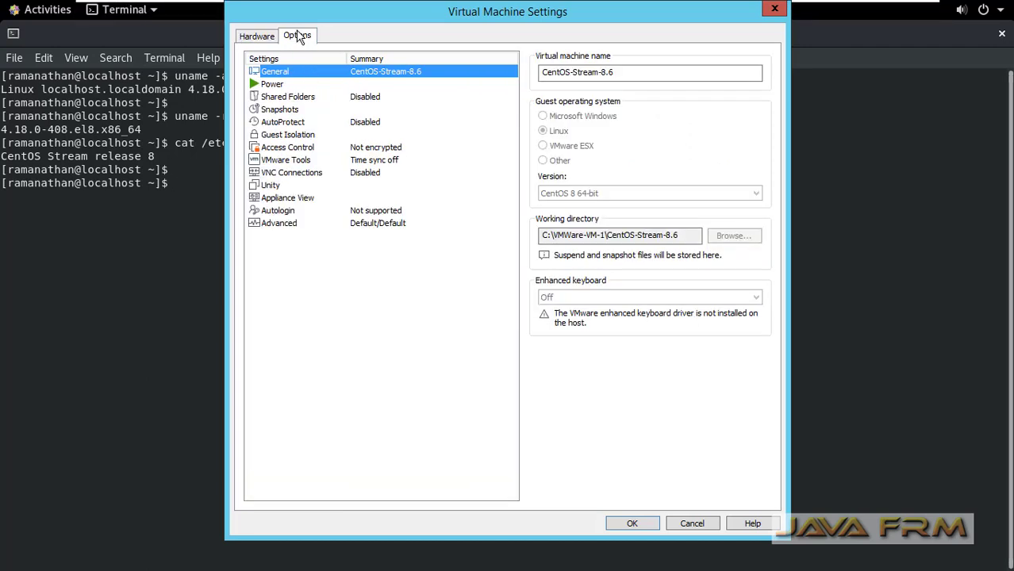
left_click(304, 137)
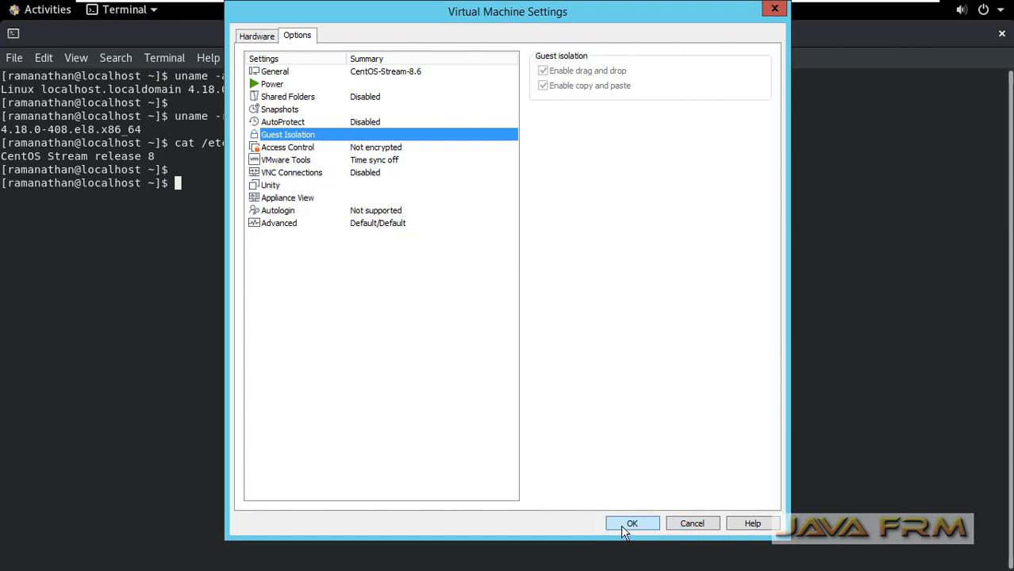
left_click(692, 524)
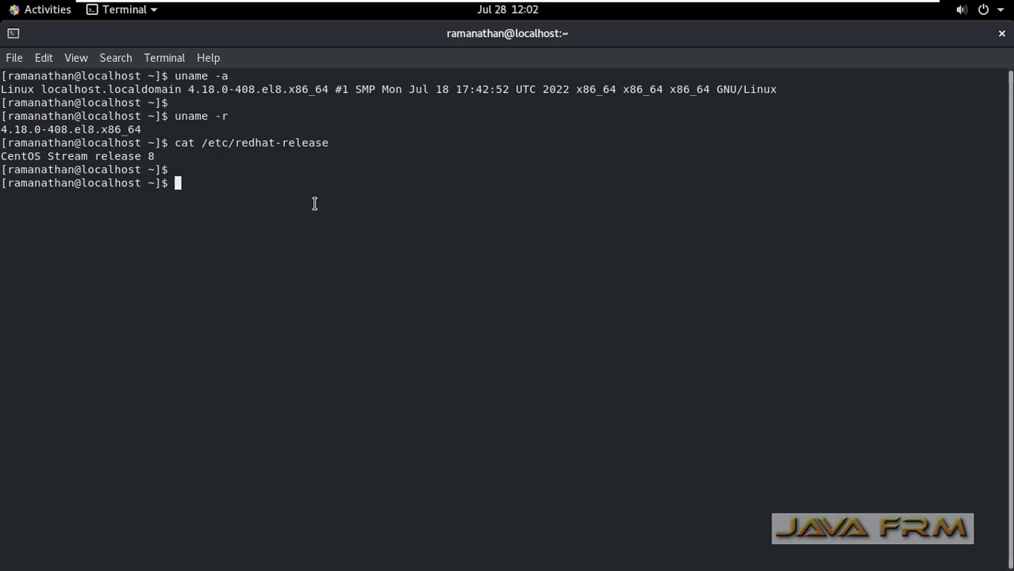
Run rpm -qa |grep open-vm, listing open-vm-tools and open-vm-tools-desktop 12.0.5-1.el8
type("rpm ")
type("-ivh")
key("BackSpace")
key("BackSpace")
key("BackSpace")
key("BackSpace")
type("qa |grep ope")
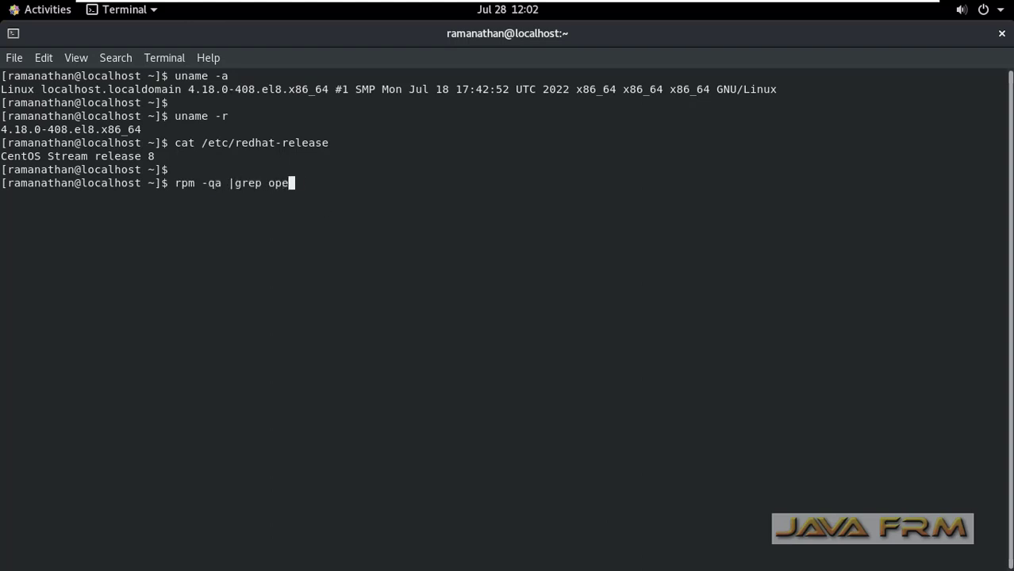
type("n-vm")
key("Return")
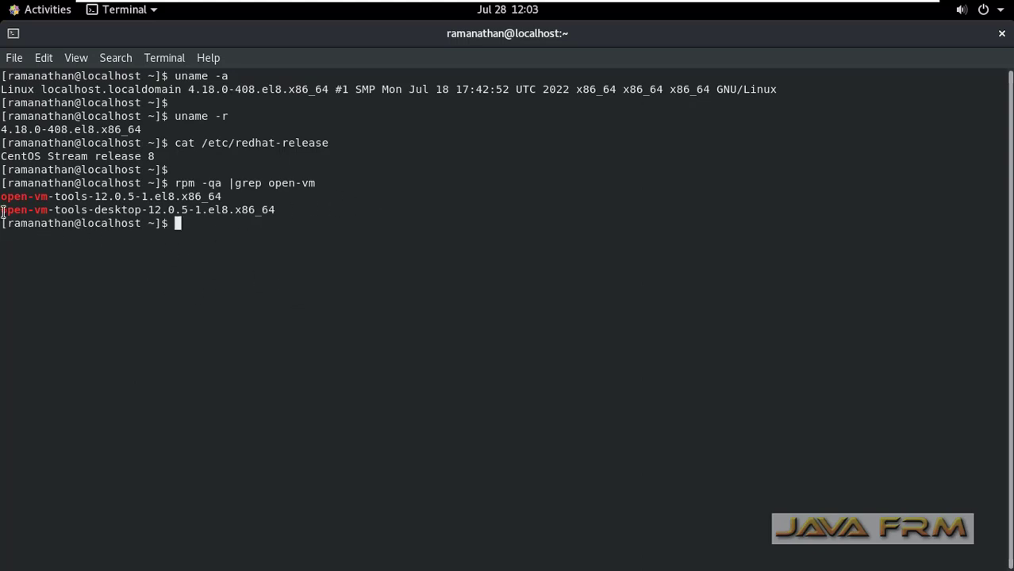
Select all terminal output from uname -a downward and copy it
left_click_drag(1, 183, 227, 220)
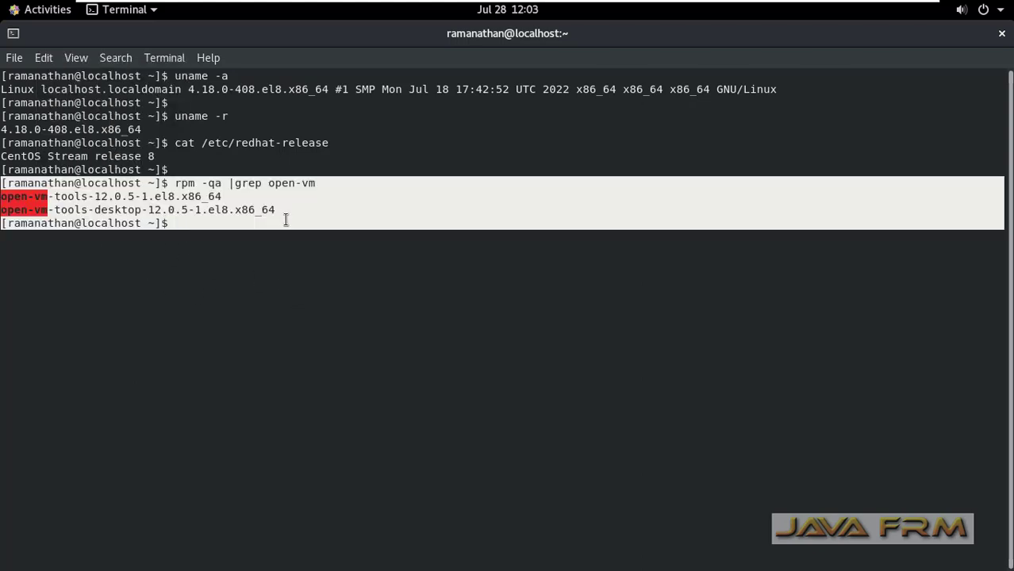
left_click(331, 228)
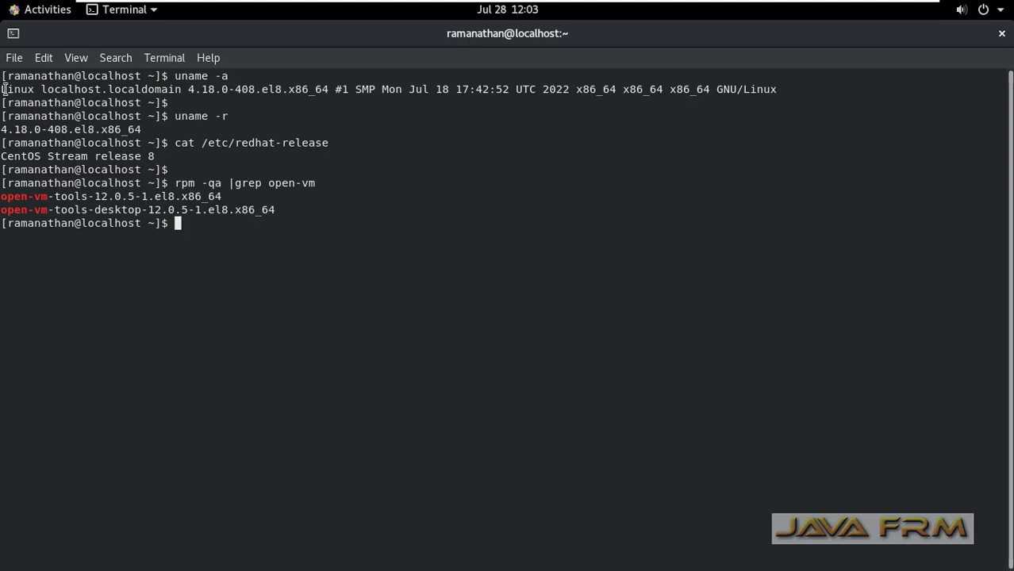
left_click_drag(2, 75, 253, 219)
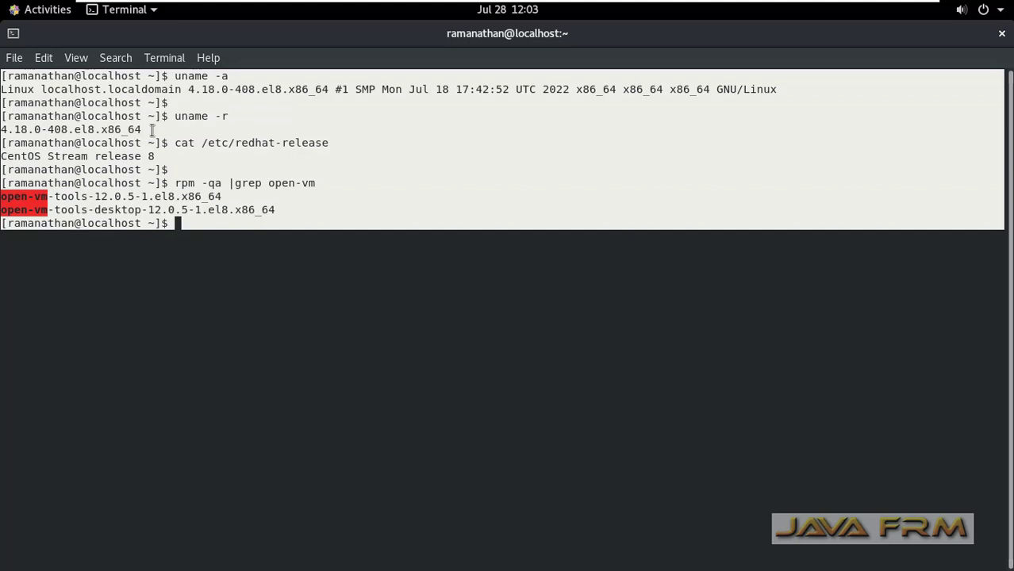
right_click(176, 139)
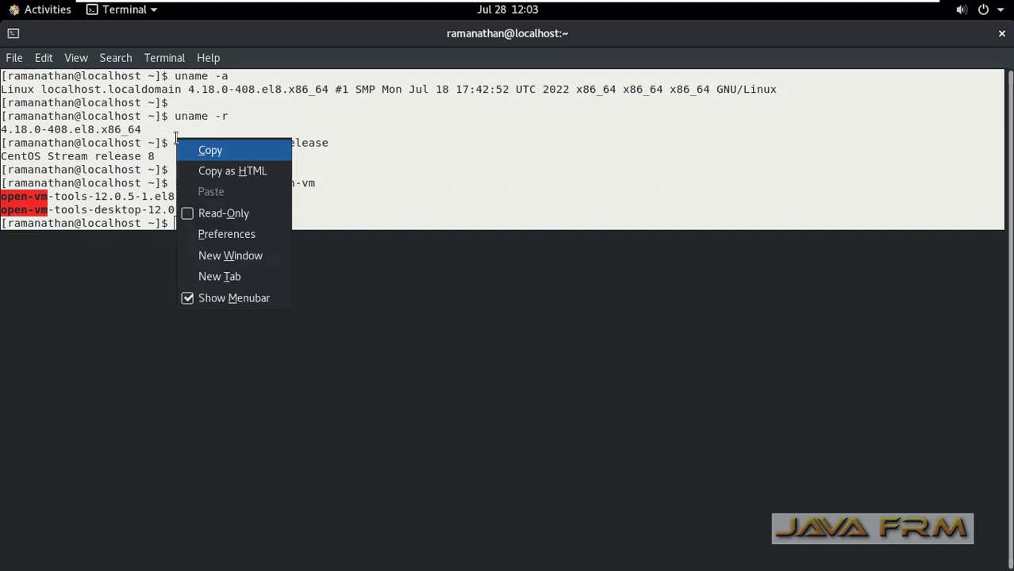
left_click(217, 146)
Leave full screen, open Notepad on the host, paste the guest output and maximize it
mouse_move(389, 7)
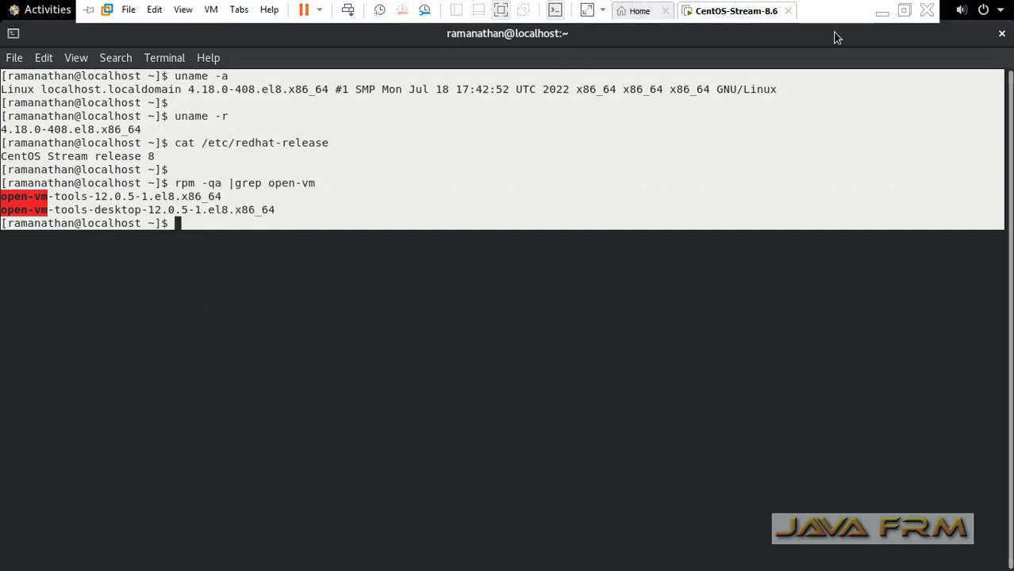
left_click(904, 15)
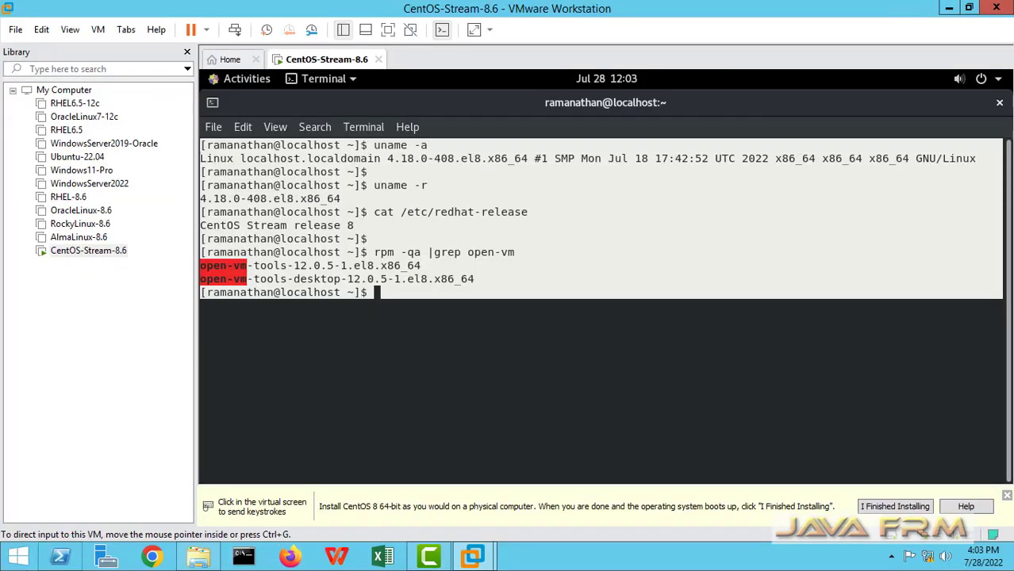
left_click(19, 557)
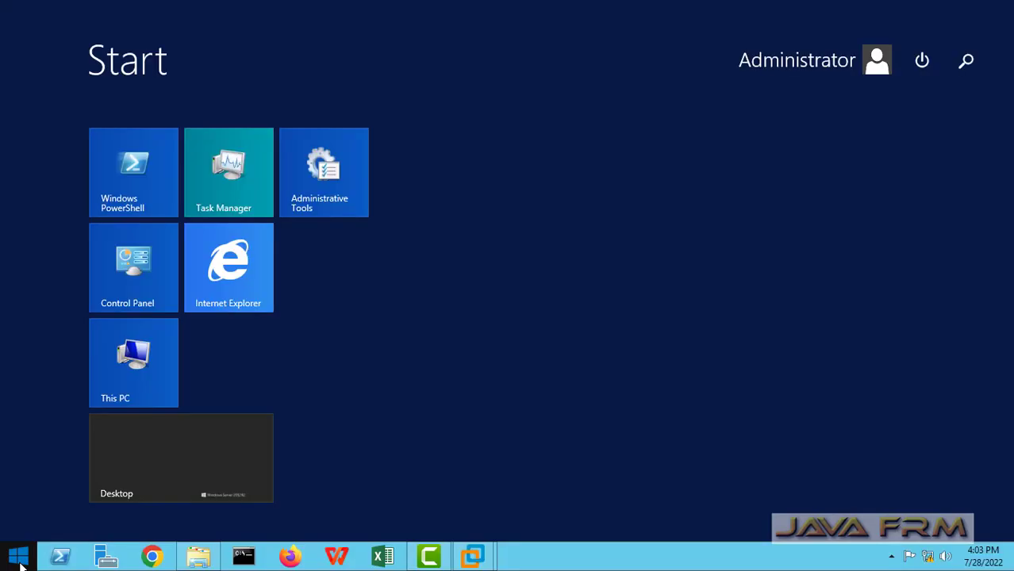
type("notepad++")
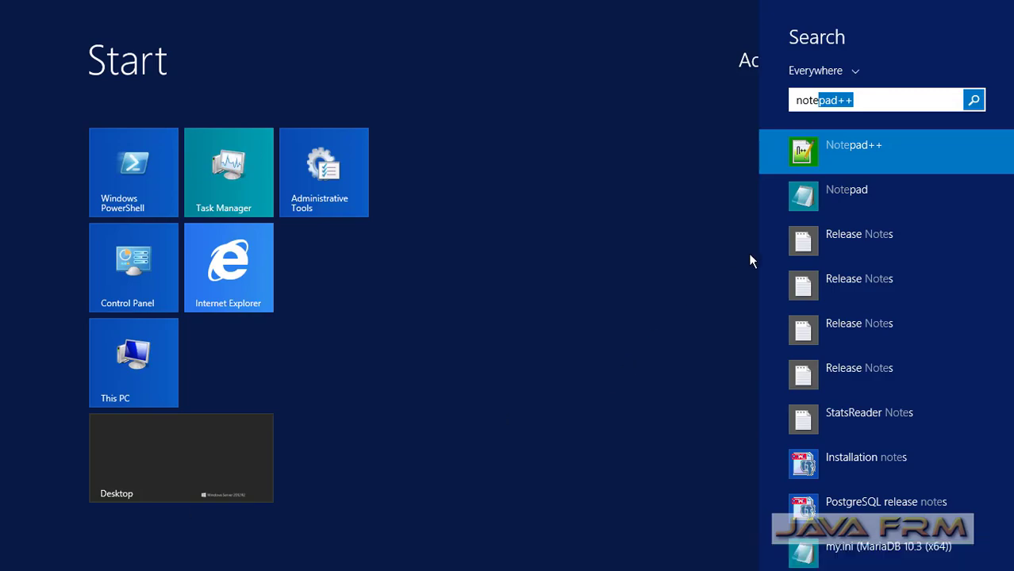
left_click(810, 200)
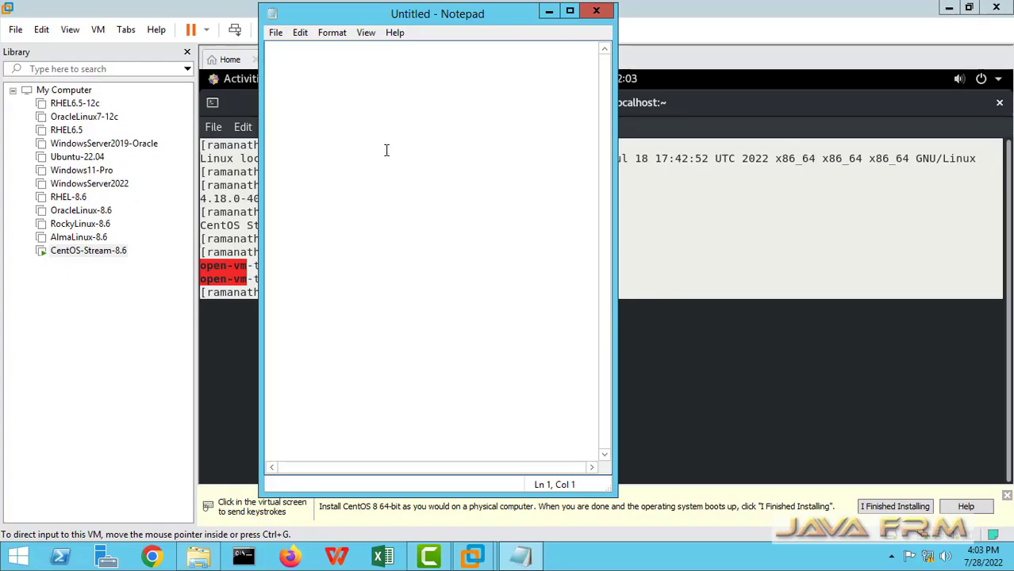
key("ctrl+v")
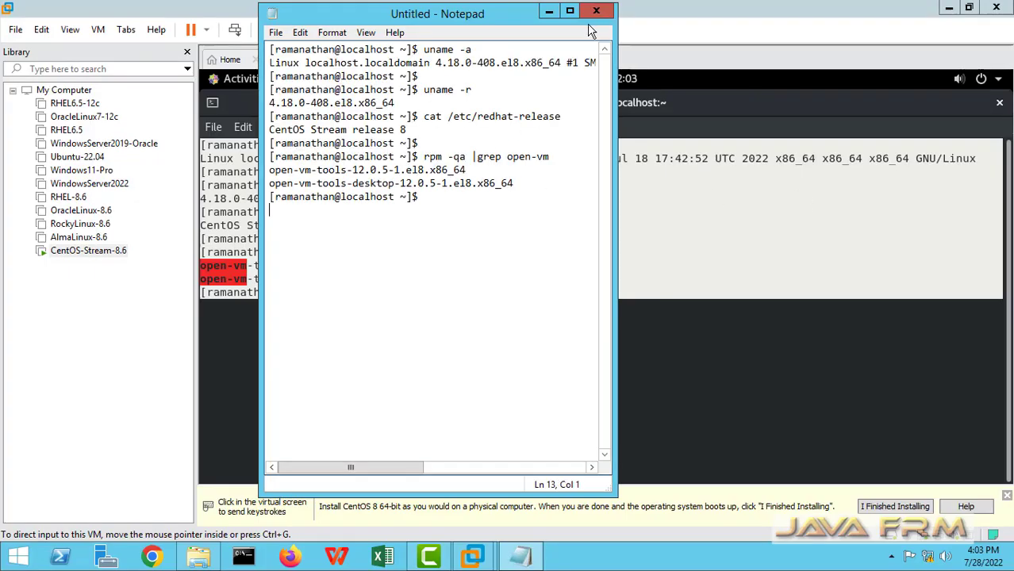
left_click(570, 12)
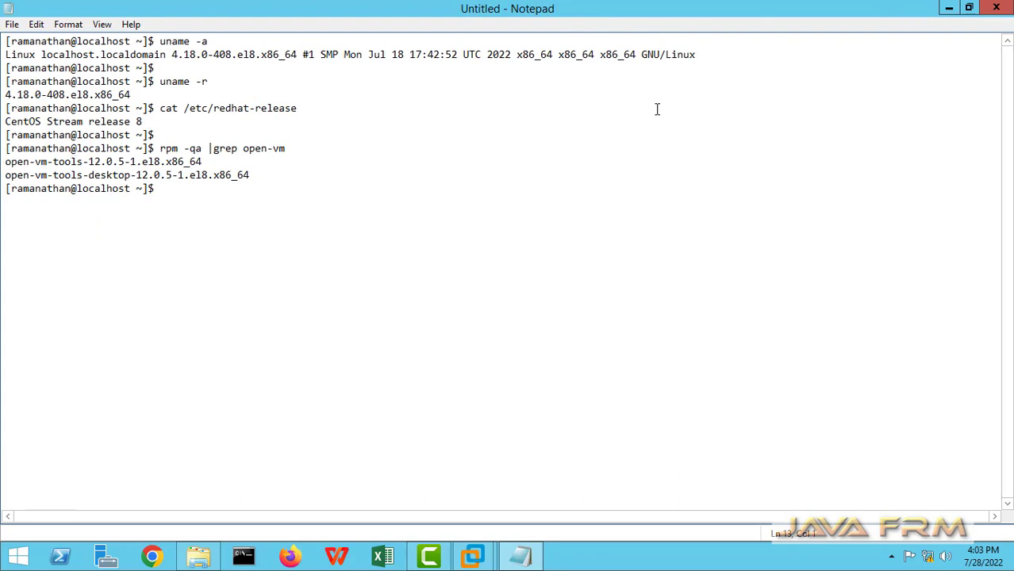
Add the line 'Welcome to Centos stream 8 on vmware', select it, and return to the VM
key("Return")
type("Welcome to Cent")
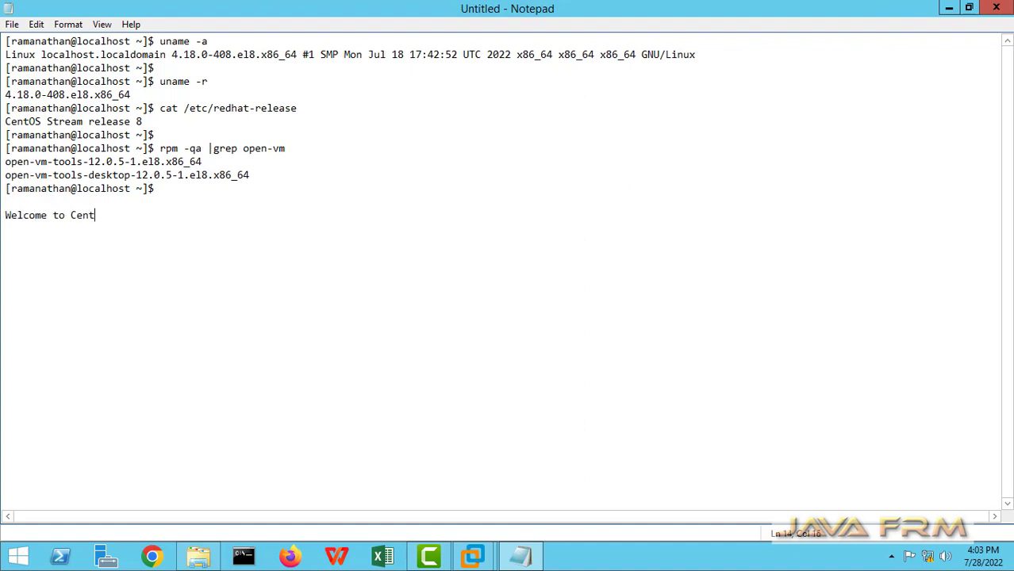
type("os stream 8 on vm")
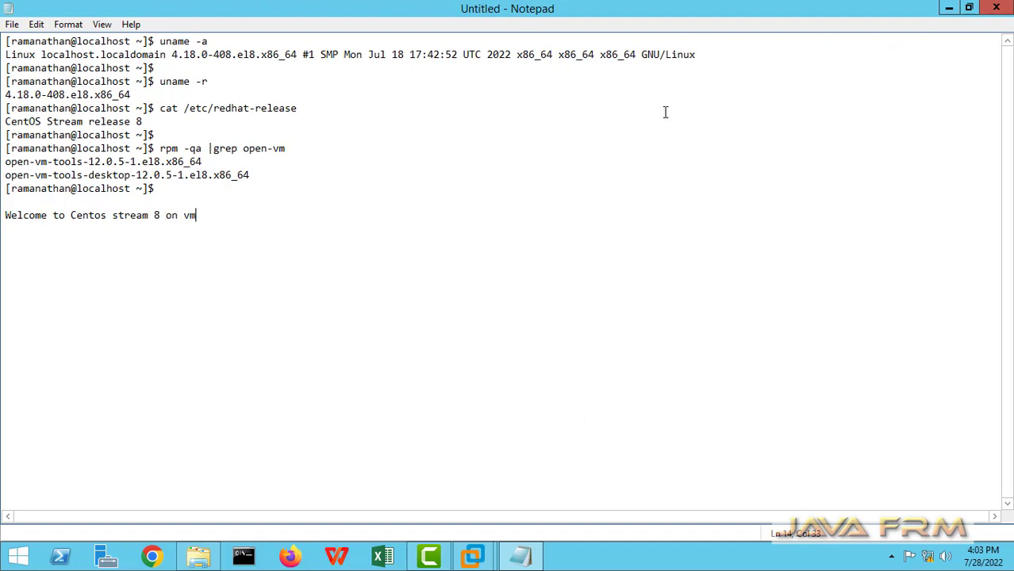
type("ware")
left_click_drag(220, 215, 3, 215)
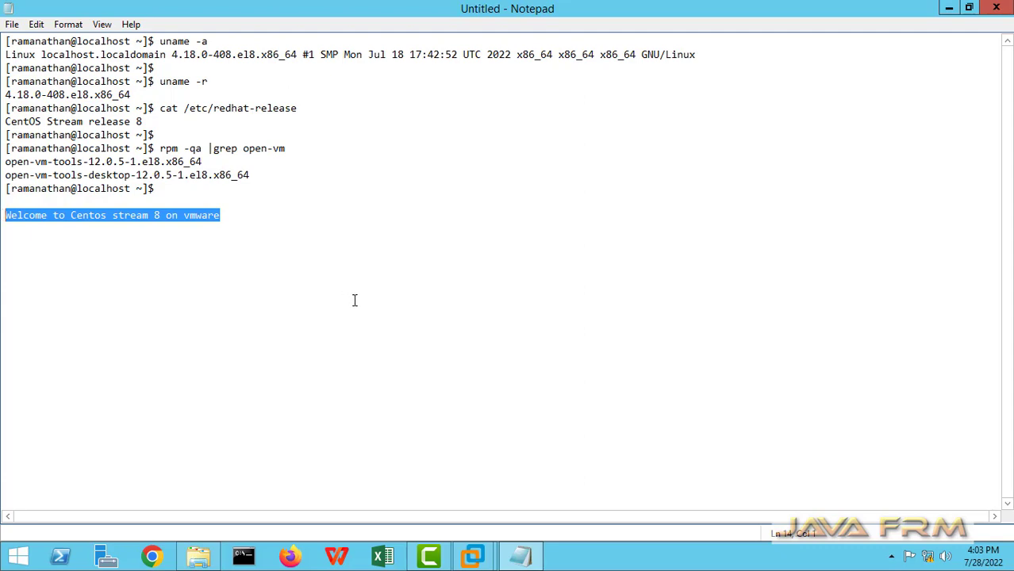
mouse_move(479, 547)
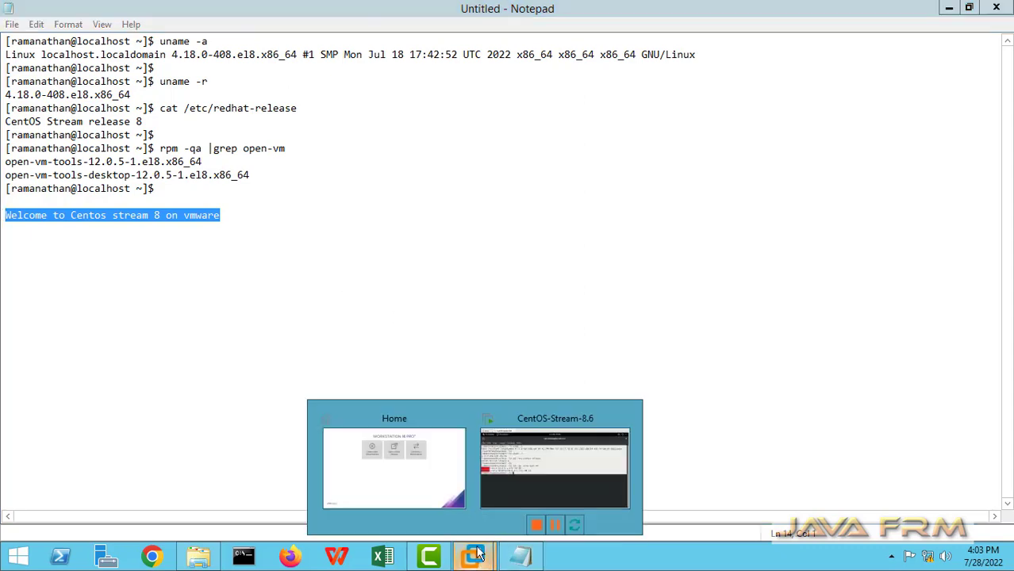
left_click(519, 488)
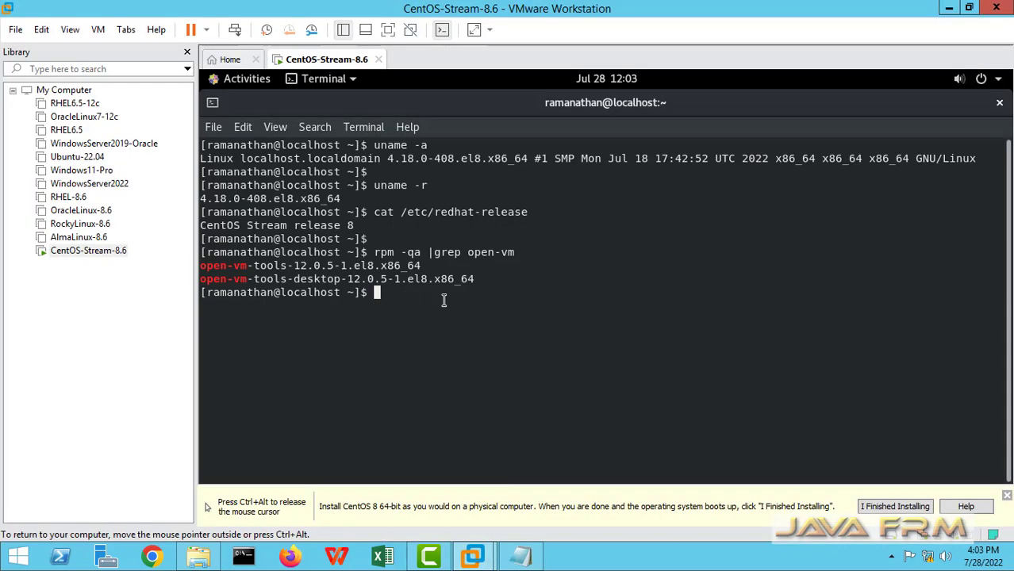
Dismiss the installation hint bar and paste the host-copied welcome line into the CentOS terminal
key("Return")
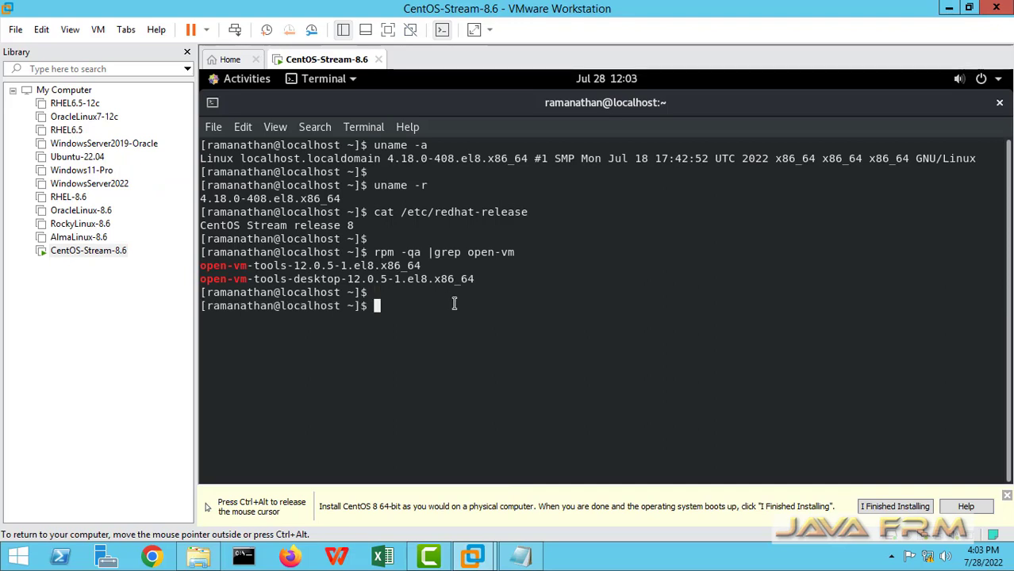
key("ctrl+alt")
left_click(1007, 496)
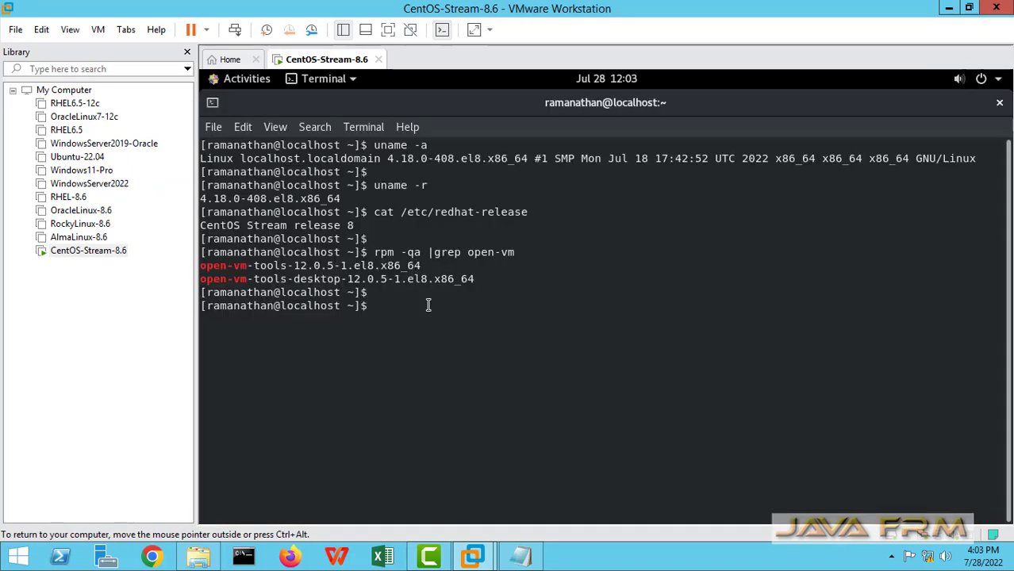
right_click(455, 337)
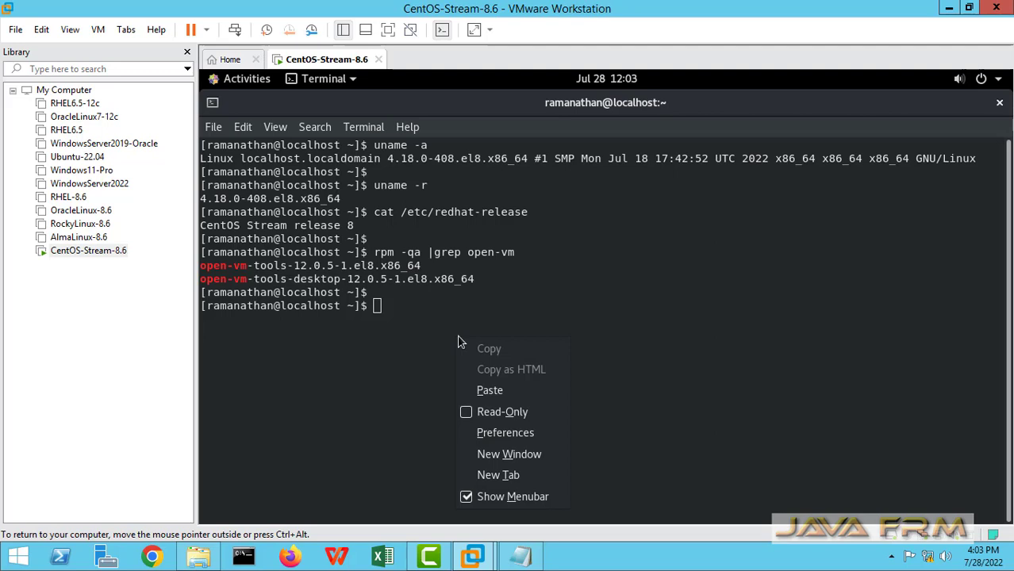
left_click(497, 391)
Run the pasted line, cancel back to a clean prompt, and close the terminal window
key("Return")
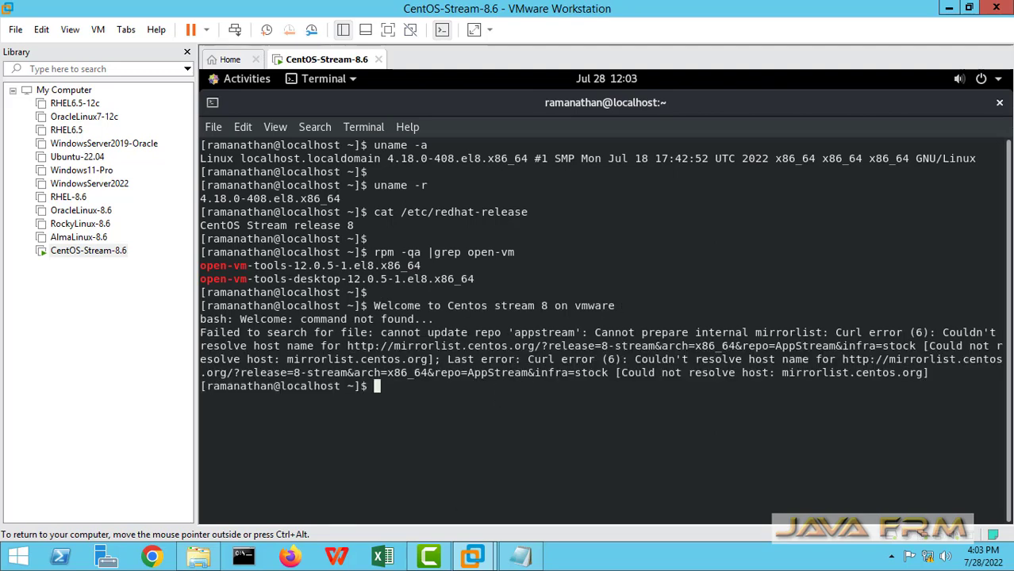
key("ctrl+c")
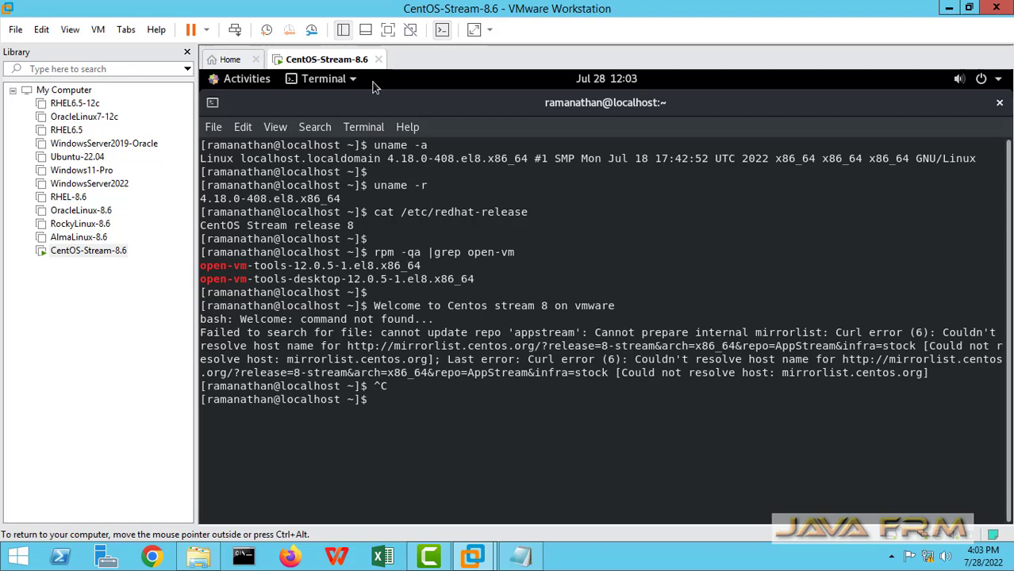
left_click(1000, 102)
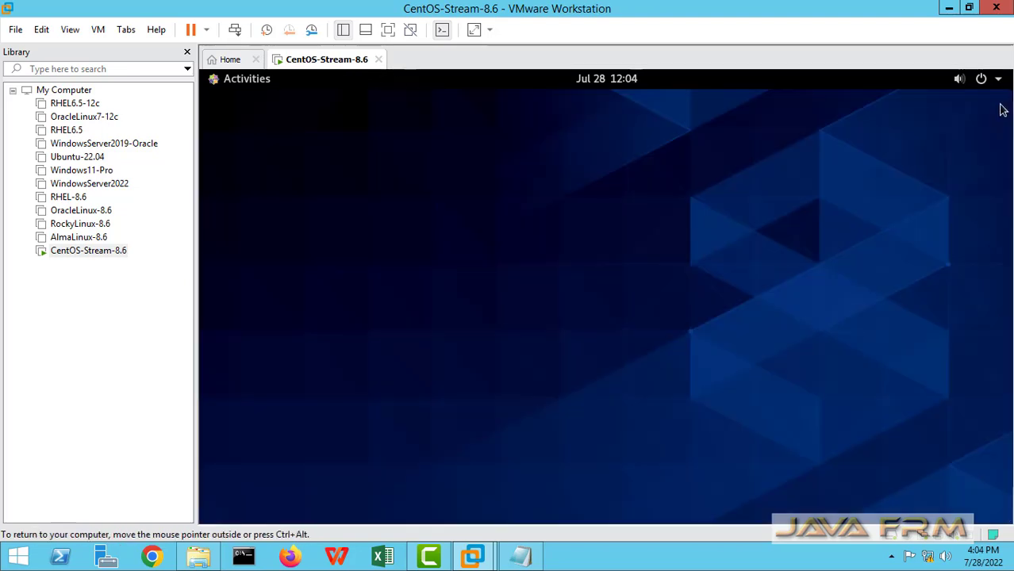